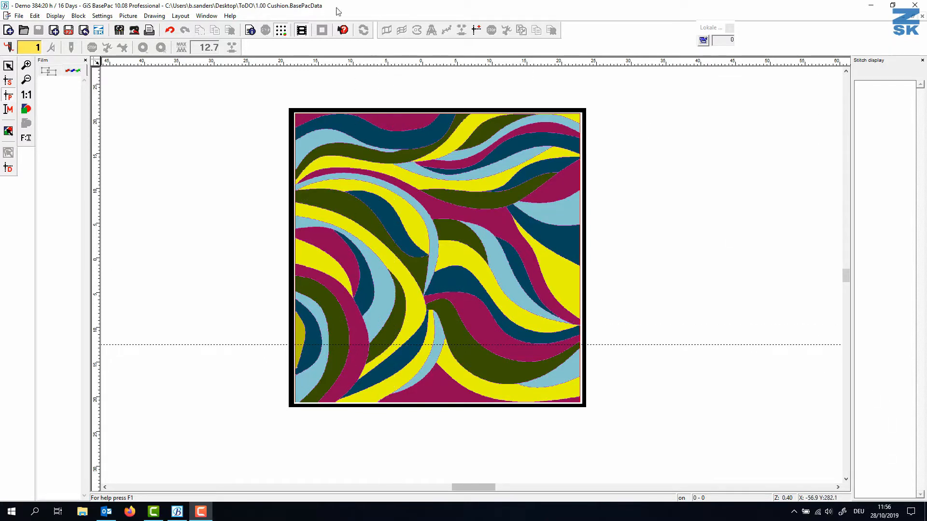
# View the needle colour palette and the design information of the cushion design.
pyautogui.click(8, 49)
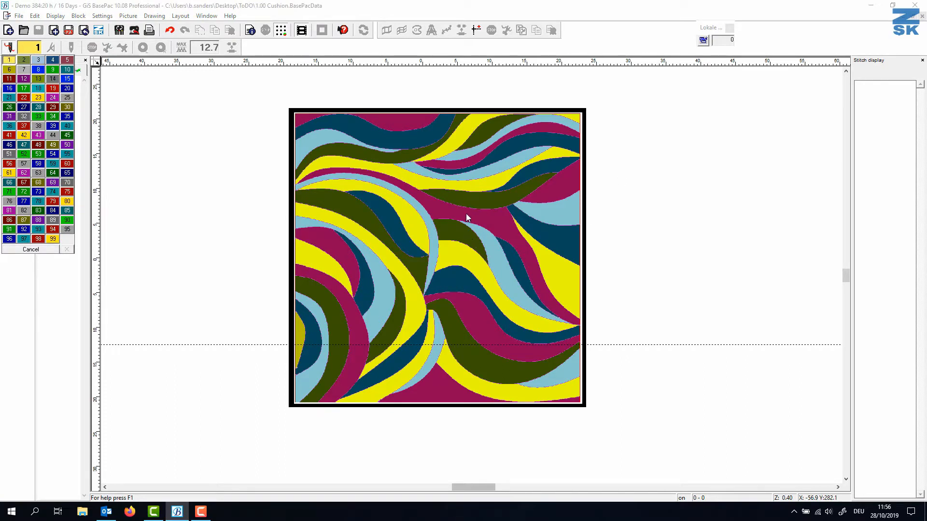
pyautogui.click(250, 30)
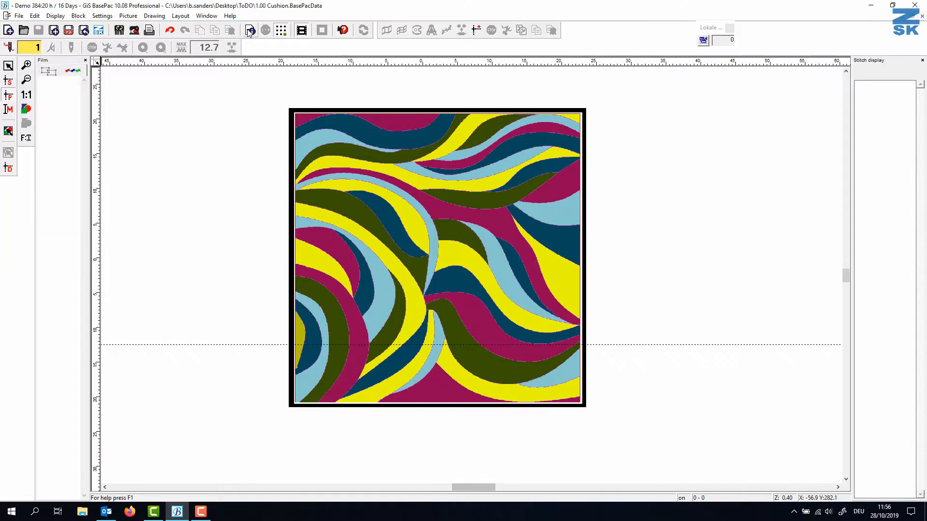
pyautogui.click(249, 30)
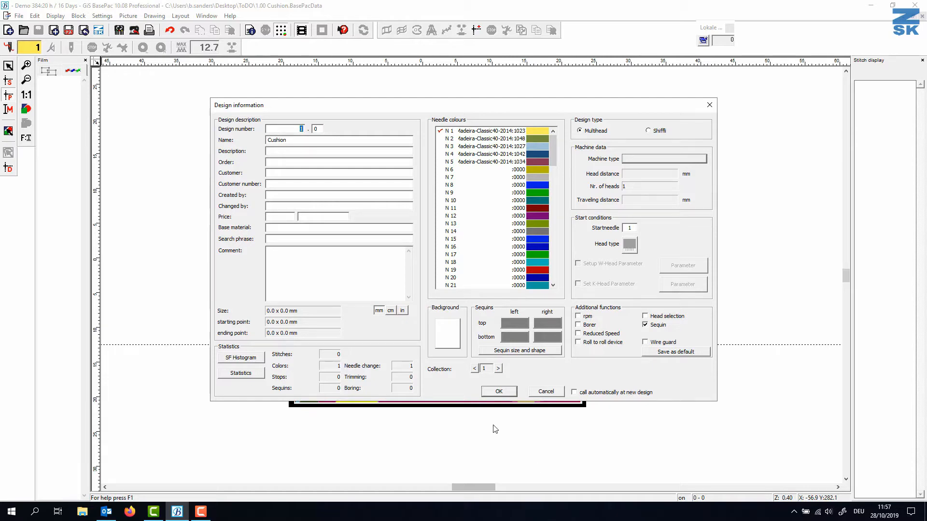
pyautogui.click(499, 392)
# Open the Save As dialog for the cushion design and examine its target folder and file type.
pyautogui.click(18, 15)
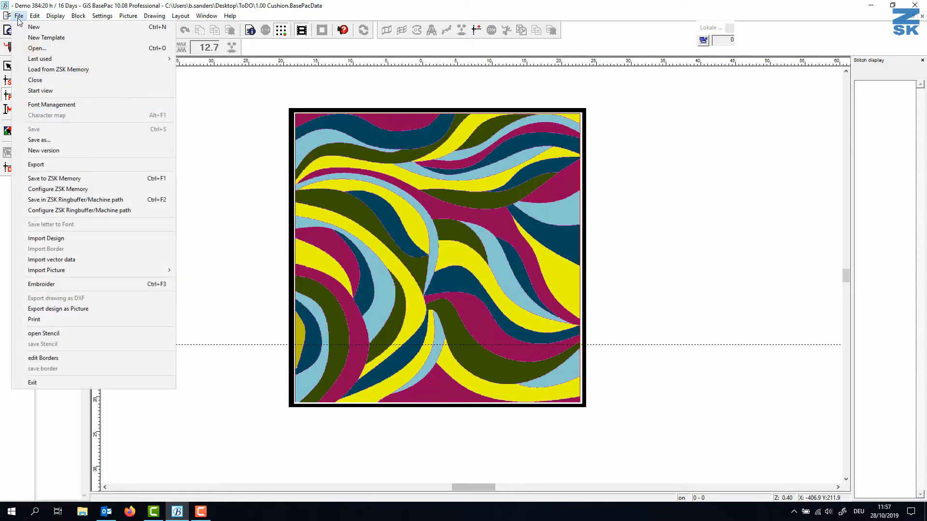
pyautogui.click(44, 141)
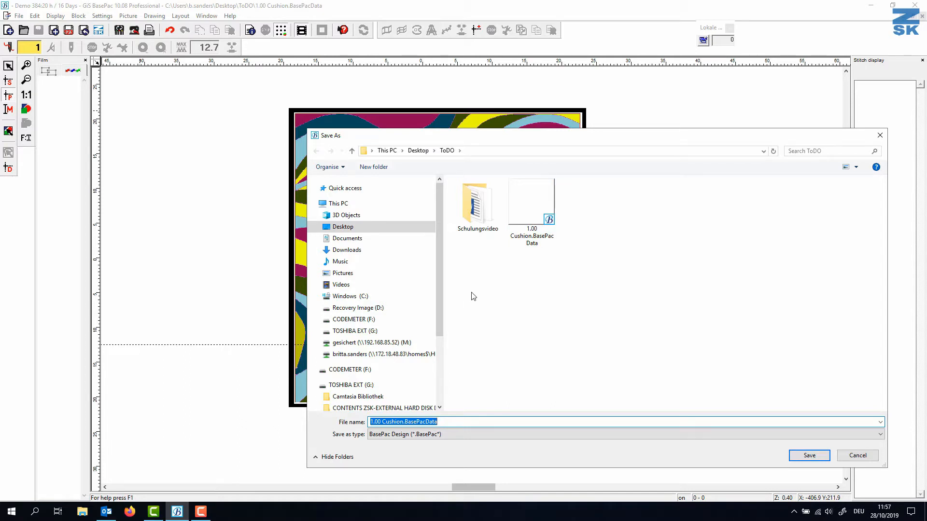
pyautogui.scroll(-2, 432, 307)
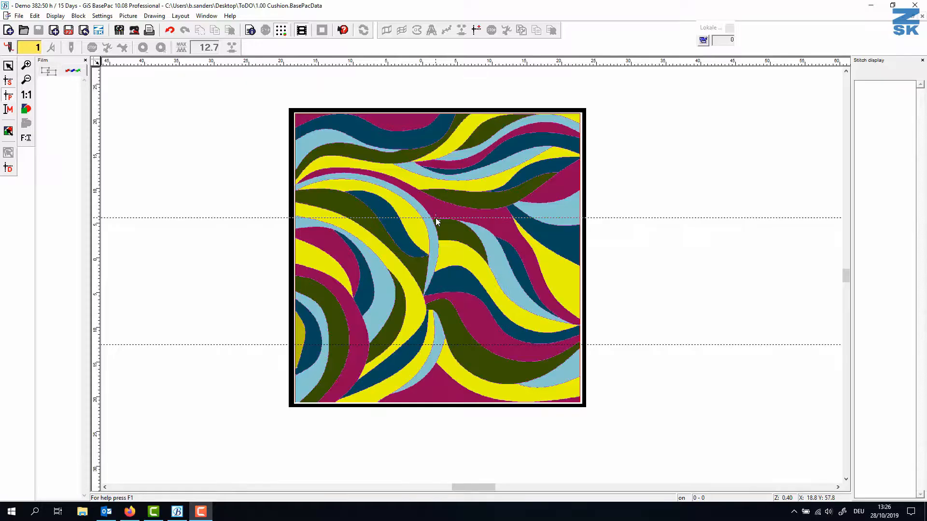
# Start a new design and place a small star of manual stitches, about 3 mm each, above the origin.
pyautogui.click(9, 30)
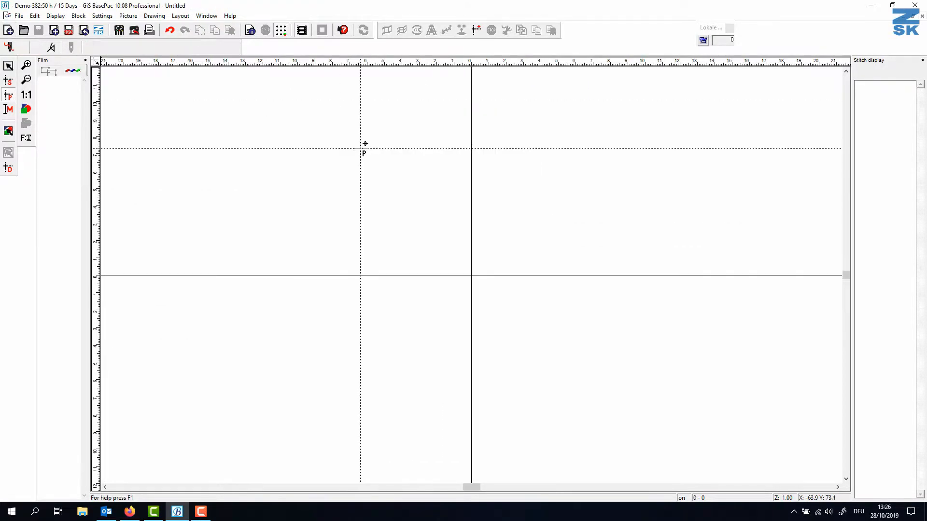
pyautogui.click(447, 190)
pyautogui.click(448, 187)
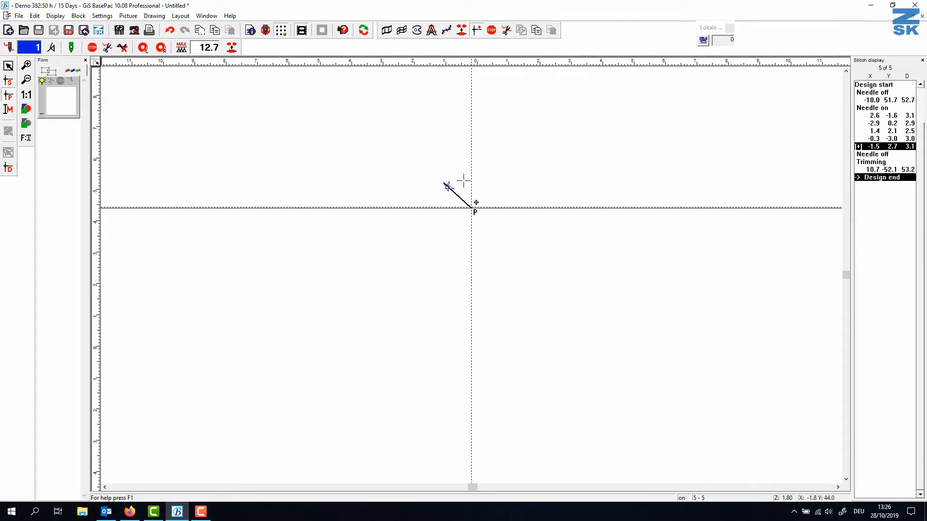
pyautogui.scroll(1, 463, 186)
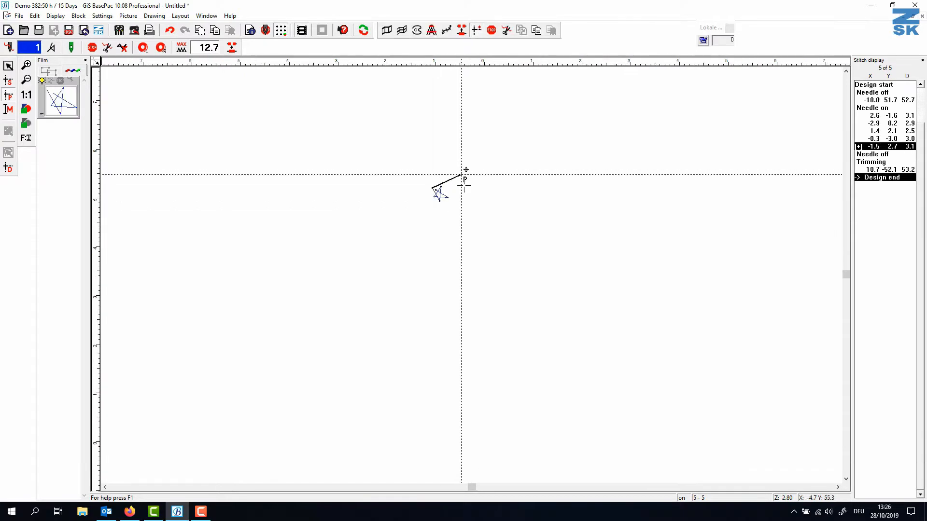
# Draw a closed Complex Fill outline about 110 mm wide and 53 mm tall, with a straight upper edge and curved sides, around the star stitches.
pyautogui.click(51, 47)
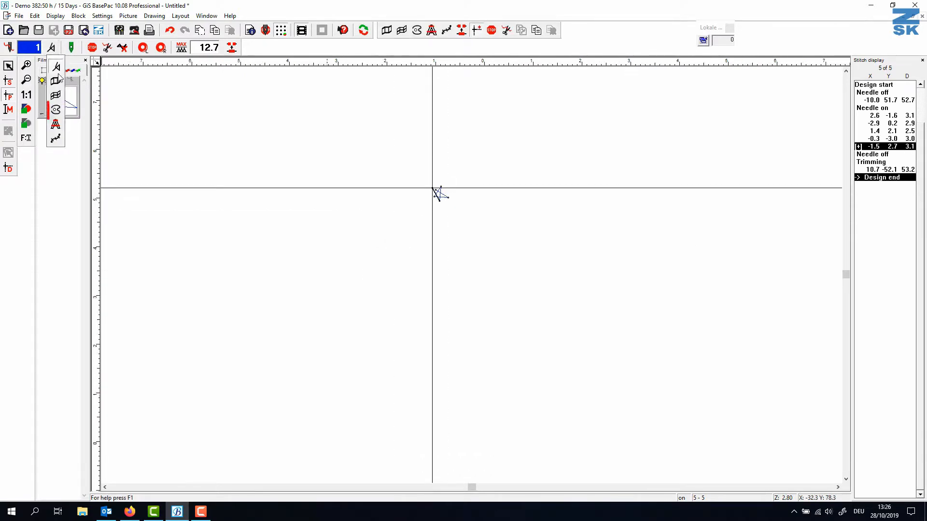
pyautogui.click(53, 114)
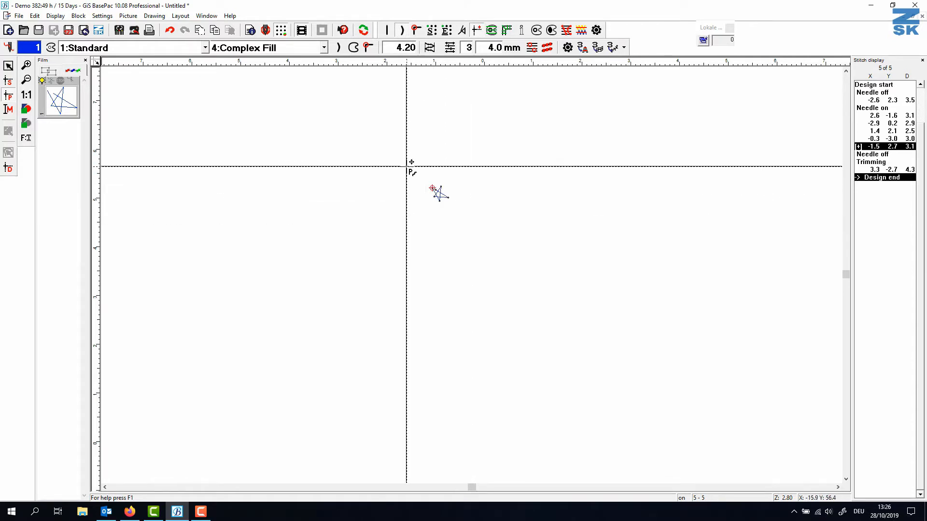
pyautogui.click(417, 173)
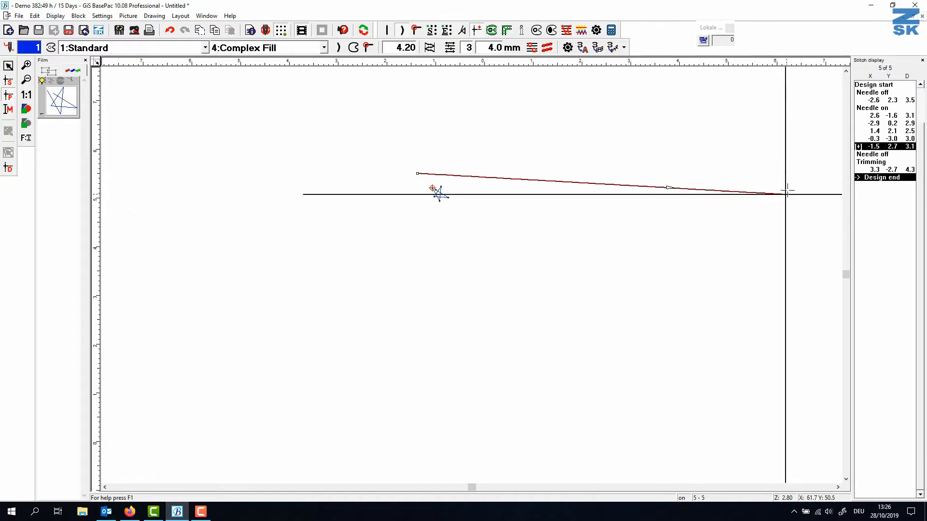
pyautogui.click(783, 175)
pyautogui.rightClick(785, 311)
pyautogui.rightClick(722, 401)
pyautogui.rightClick(696, 406)
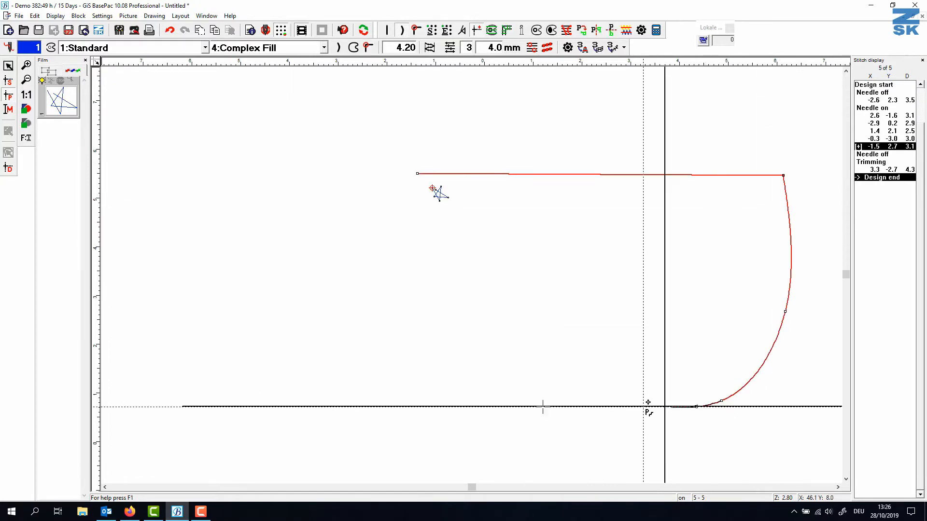
pyautogui.rightClick(474, 401)
pyautogui.rightClick(358, 334)
pyautogui.rightClick(267, 299)
pyautogui.rightClick(280, 196)
pyautogui.rightClick(321, 178)
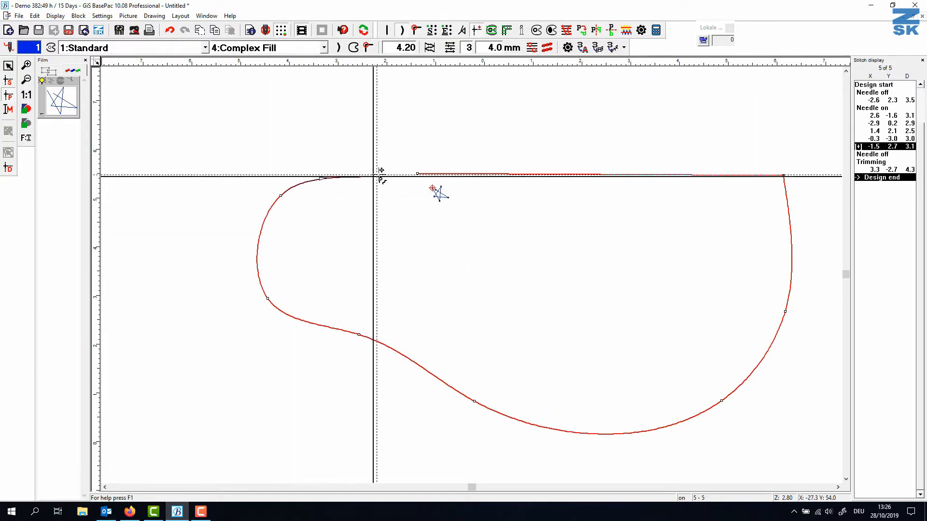
pyautogui.rightClick(400, 173)
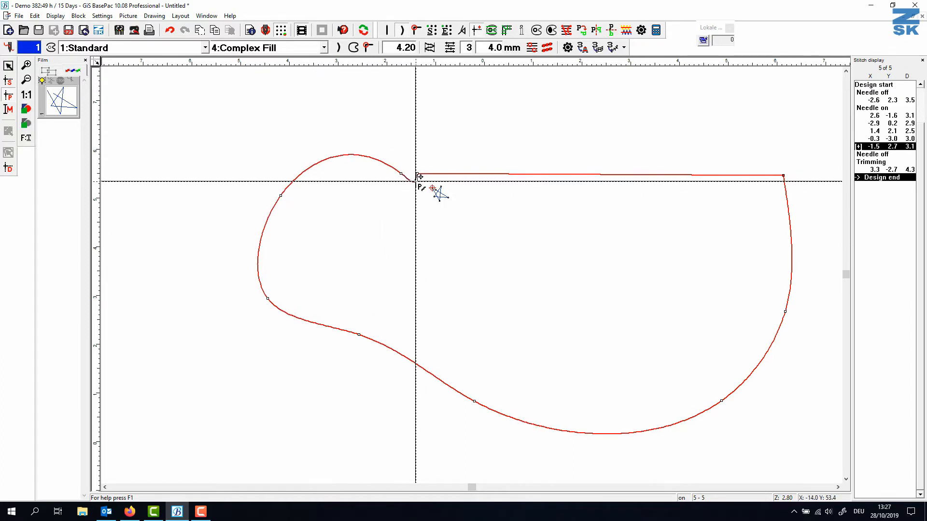
pyautogui.click(420, 176)
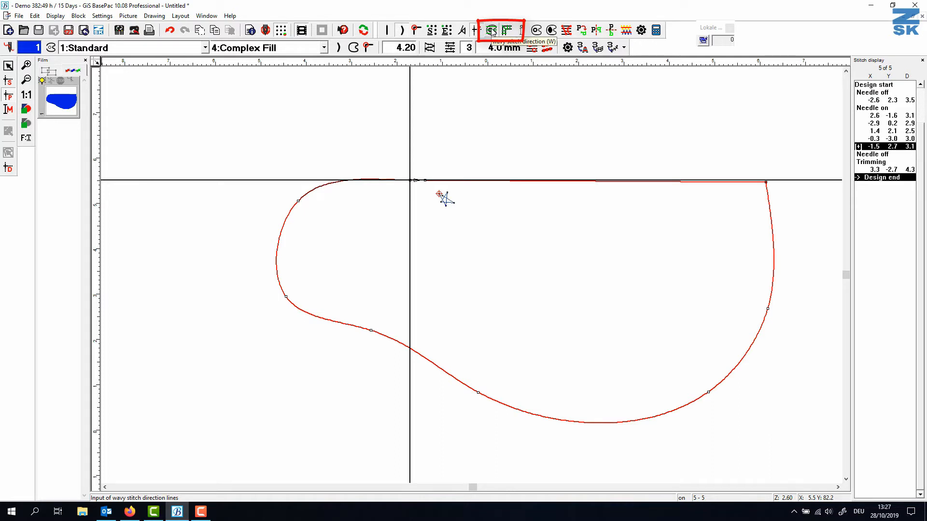
# Add a horizontal straight direction line about 95 mm long above the outline and set the fill's end point on its lower edge.
pyautogui.click(492, 32)
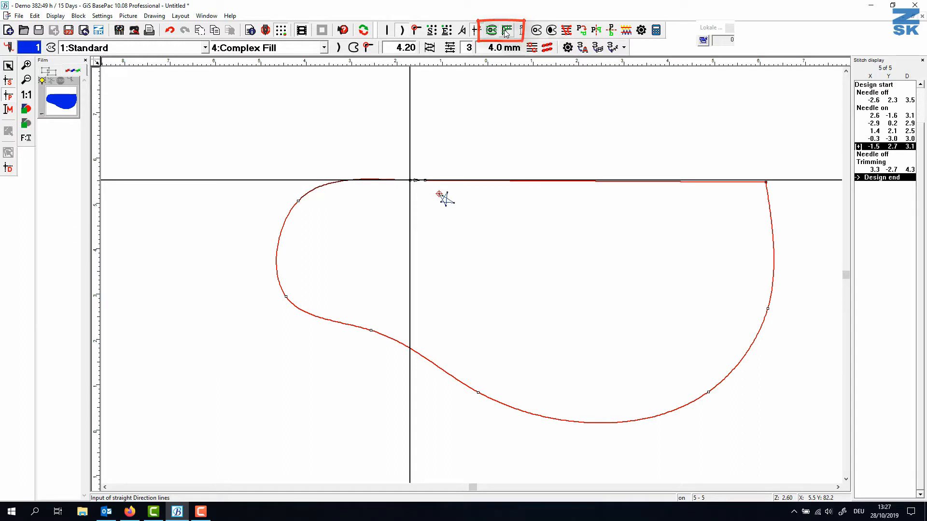
pyautogui.click(505, 32)
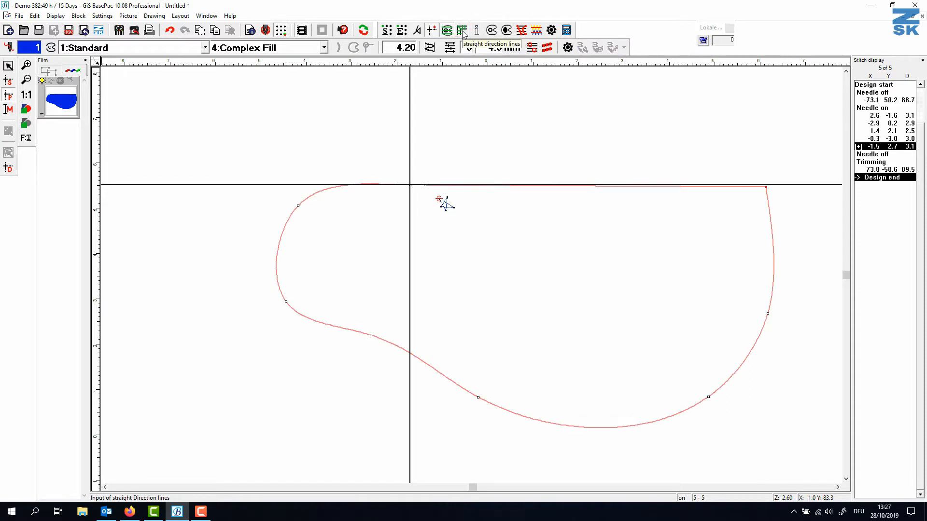
pyautogui.click(463, 32)
pyautogui.click(333, 158)
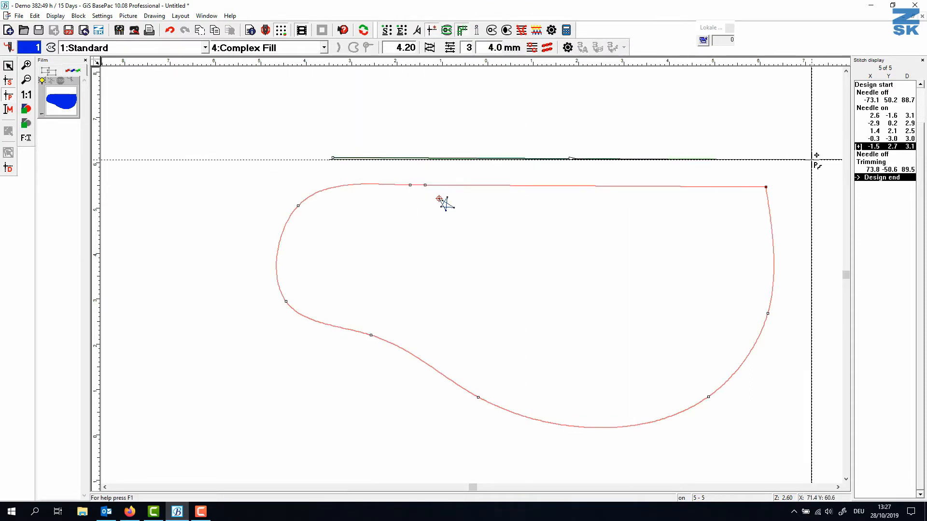
pyautogui.click(762, 158)
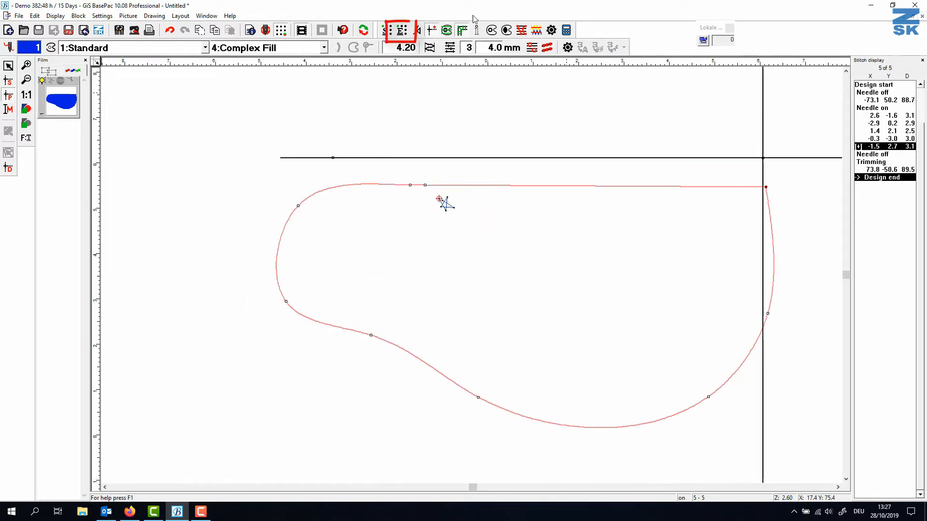
pyautogui.click(401, 31)
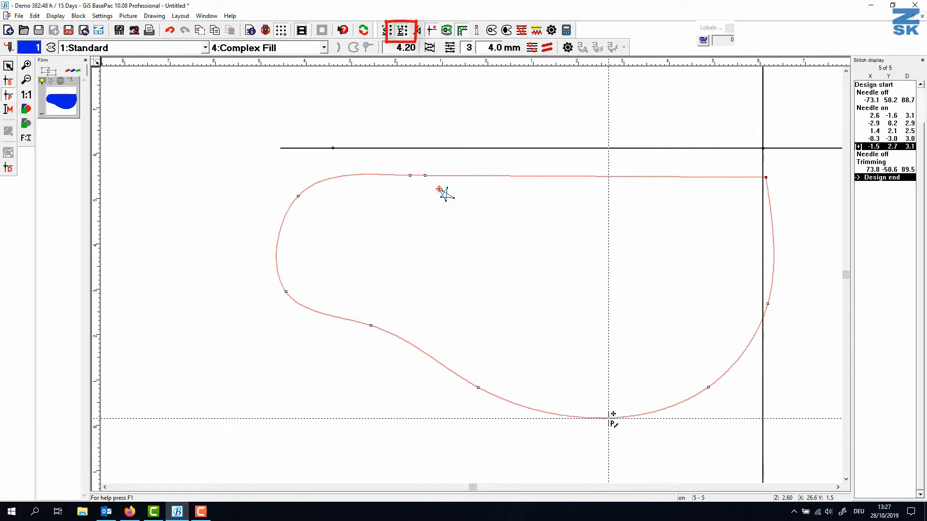
pyautogui.click(611, 416)
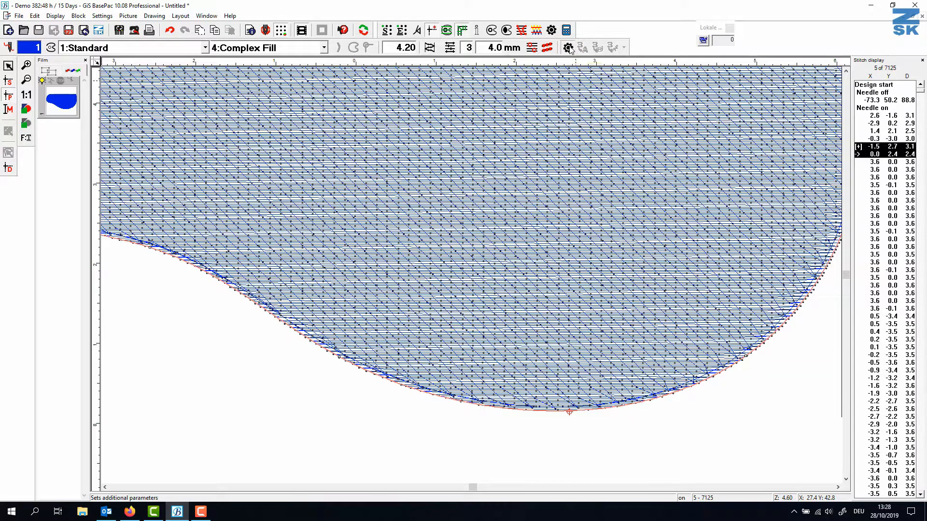
# Deactivate the fill underlayer and running underlay in the fill's parameters and recalculate the stitches.
pyautogui.click(569, 48)
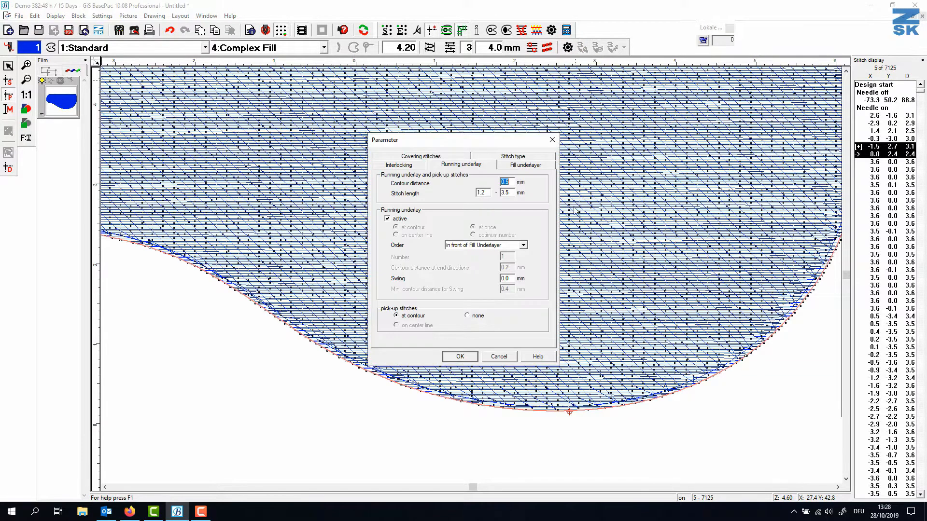
pyautogui.click(522, 165)
pyautogui.click(445, 183)
pyautogui.click(468, 166)
pyautogui.click(471, 356)
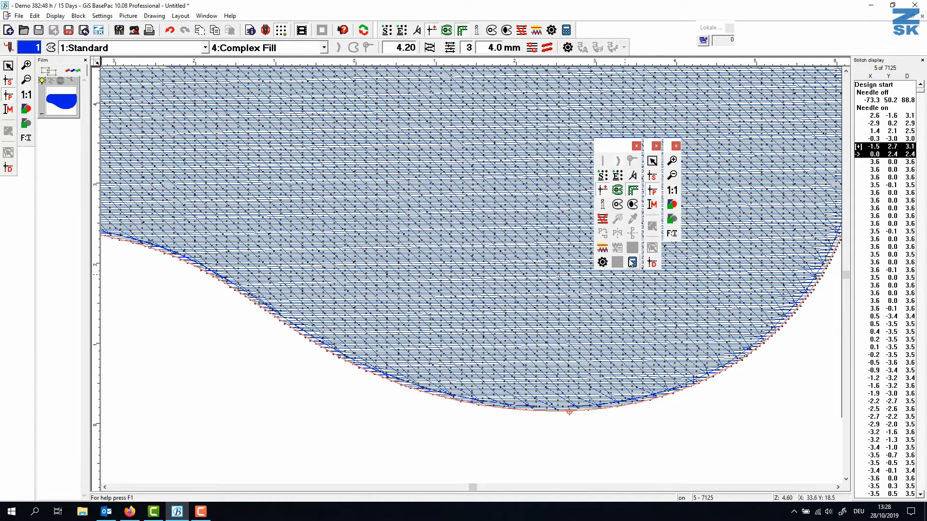
pyautogui.scroll(3, 784, 306)
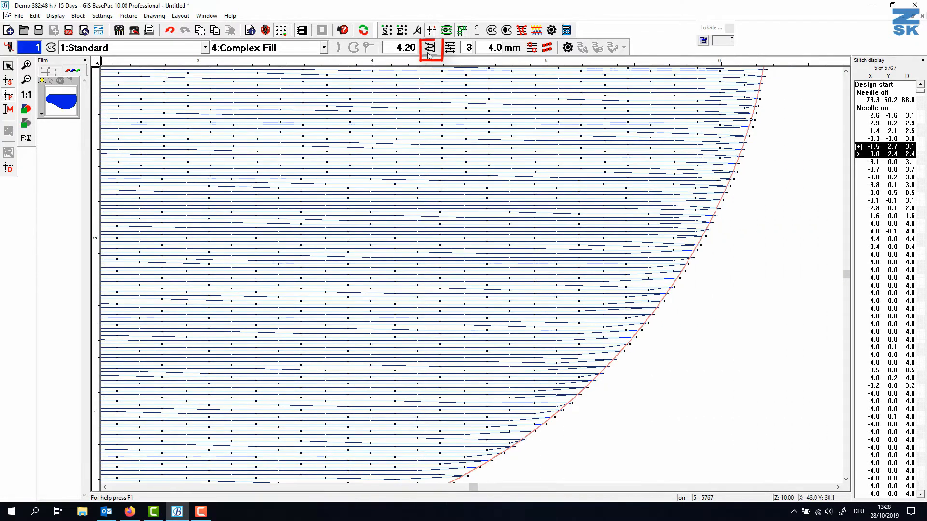
# Use rhythmic stitch division with a value of 5 for the fill and recalculate the stitches.
pyautogui.click(429, 52)
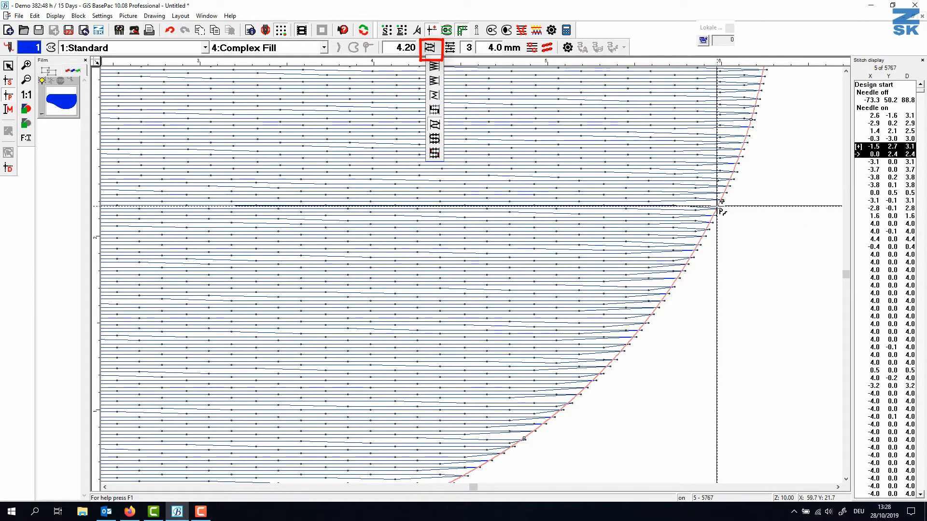
pyautogui.click(449, 48)
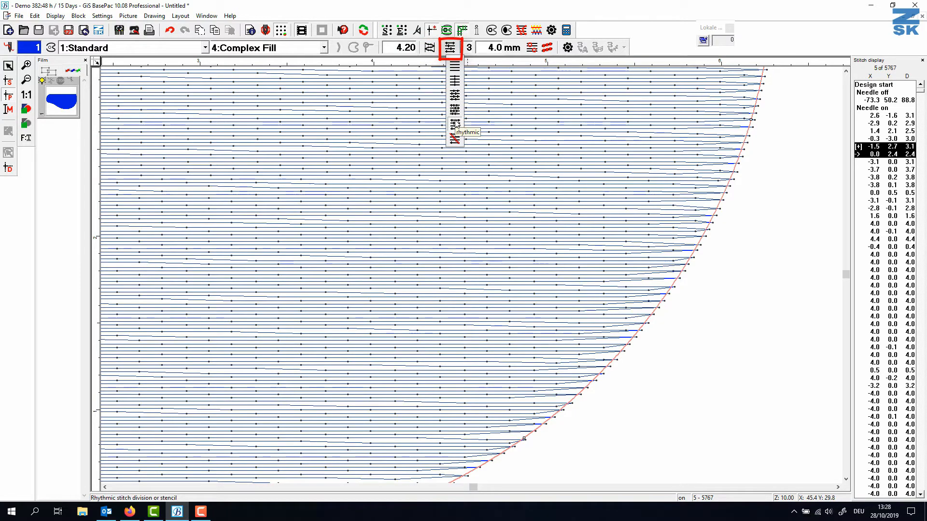
pyautogui.click(456, 125)
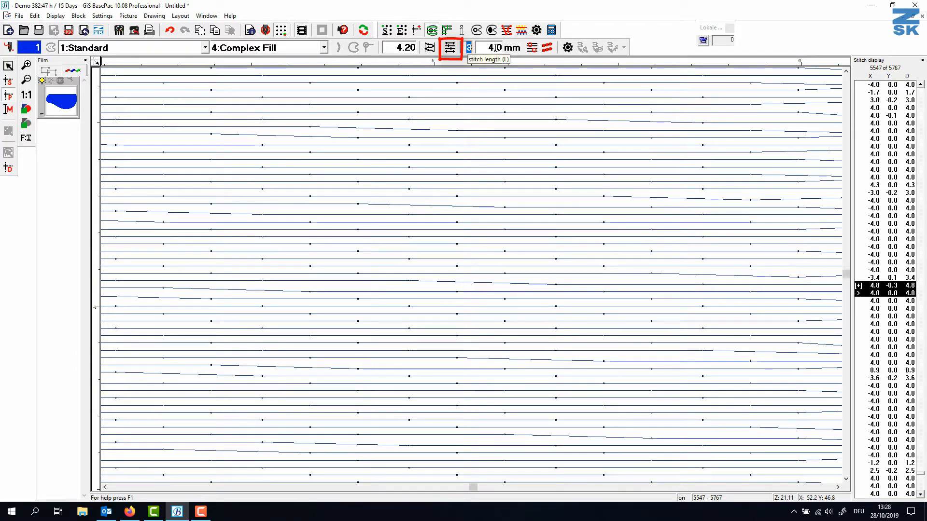
pyautogui.rightClick(492, 75)
pyautogui.click(513, 139)
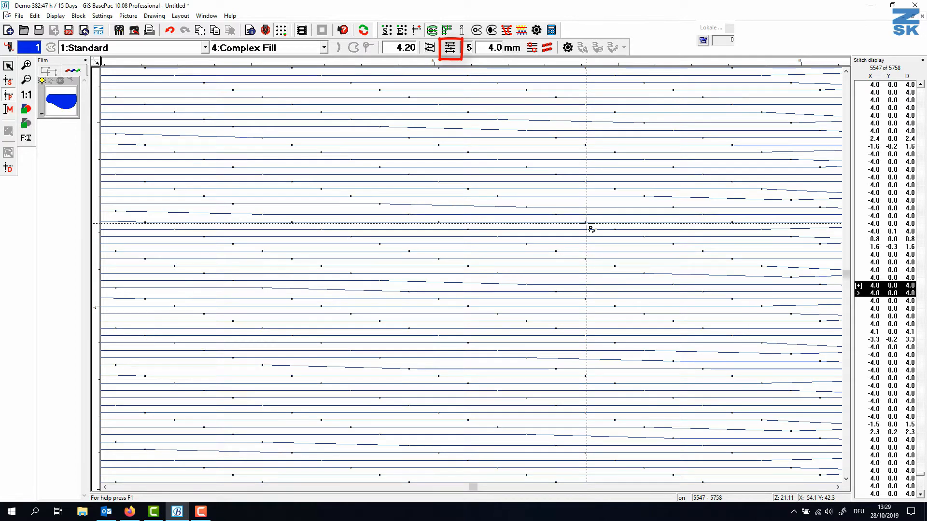
# Change the fill's stitch division to irregular and recalculate the stitches.
pyautogui.scroll(-3, 587, 224)
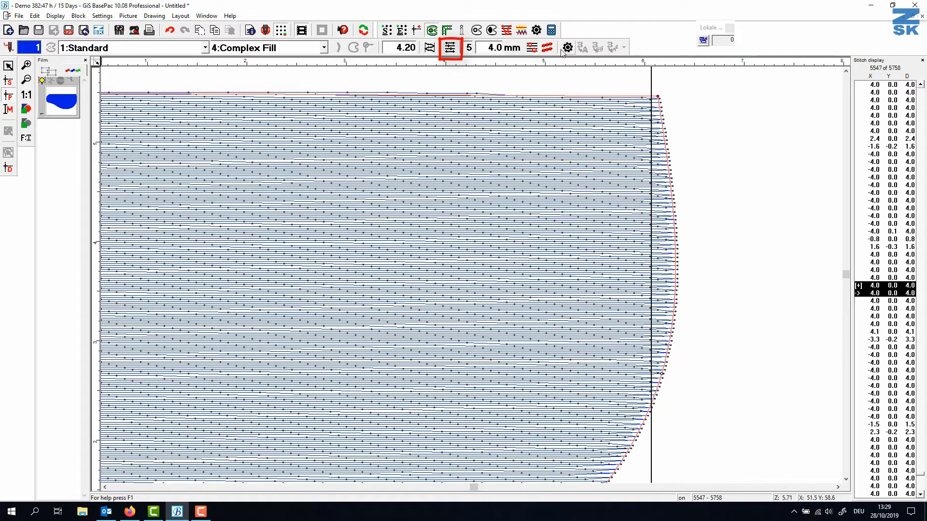
pyautogui.click(449, 47)
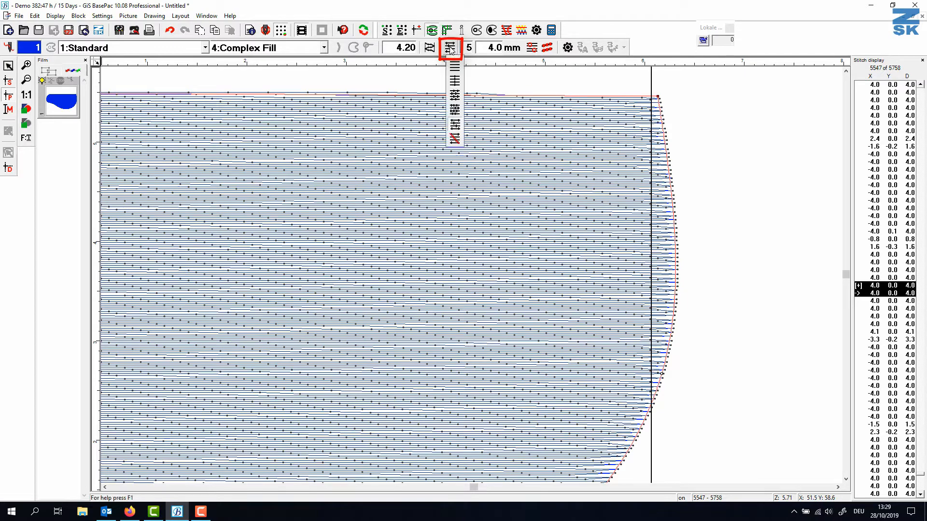
pyautogui.rightClick(458, 115)
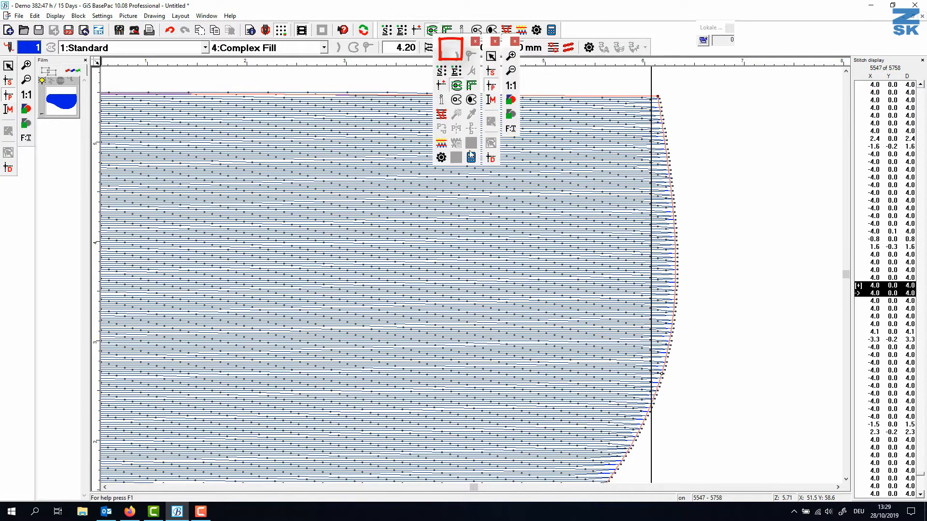
pyautogui.click(464, 156)
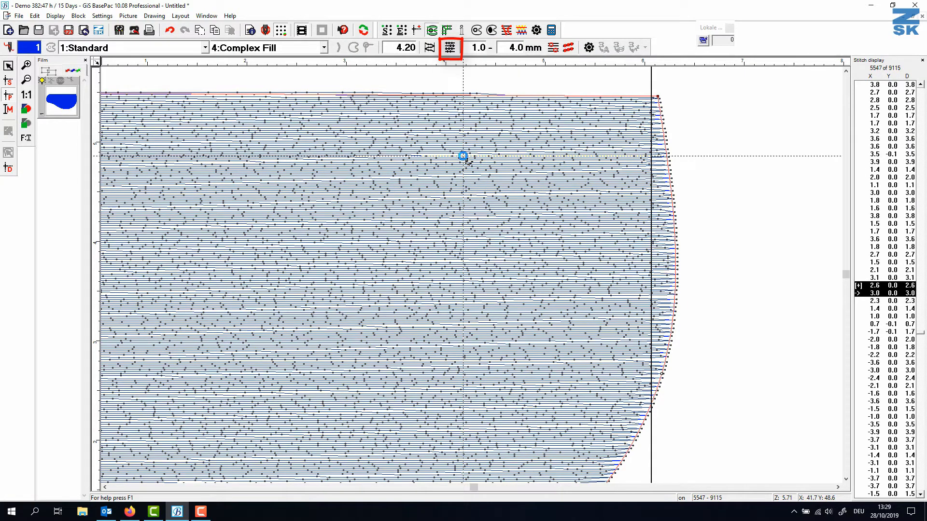
# Switch the fill's stitch division back to rhythmic.
pyautogui.click(449, 49)
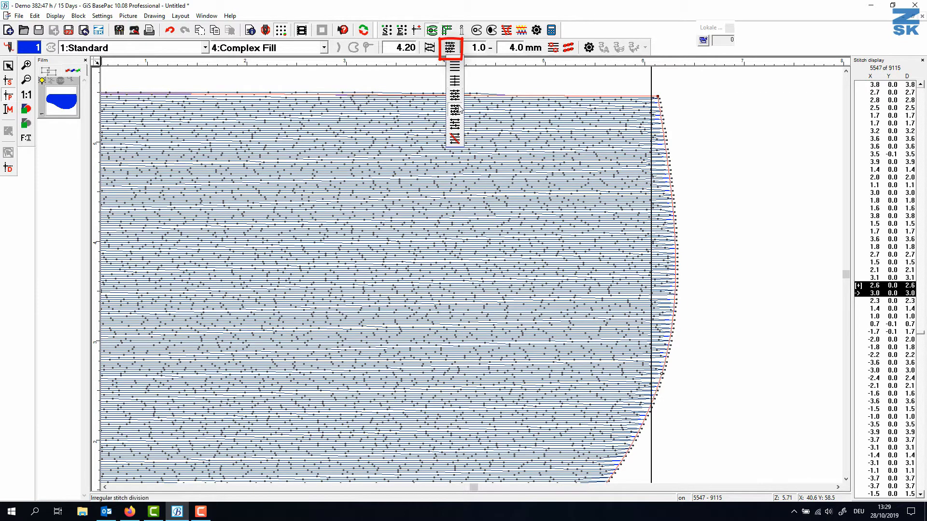
pyautogui.click(461, 128)
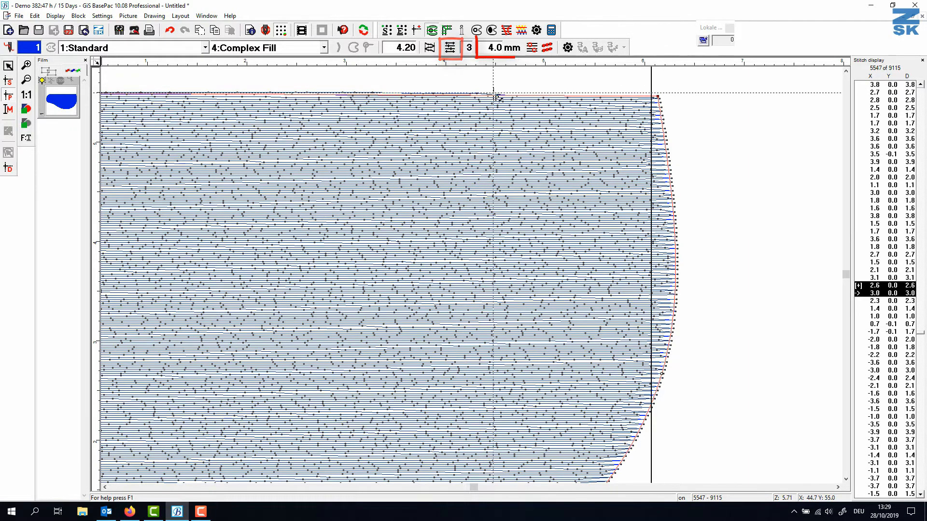
pyautogui.scroll(4, 607, 180)
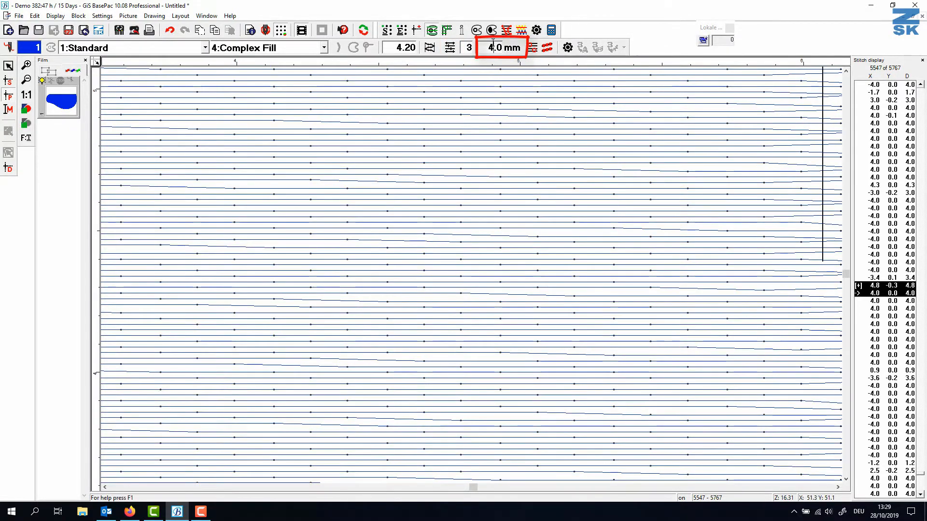
pyautogui.click(493, 47)
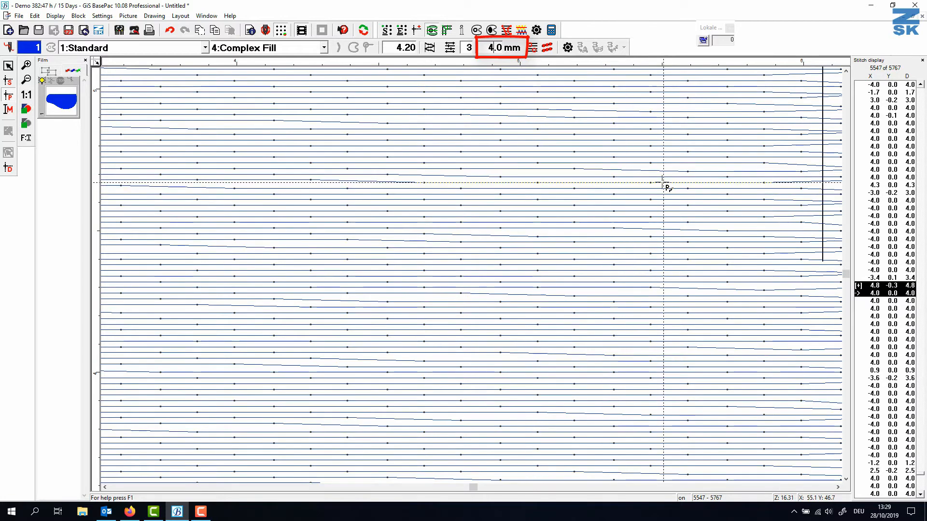
pyautogui.click(733, 185)
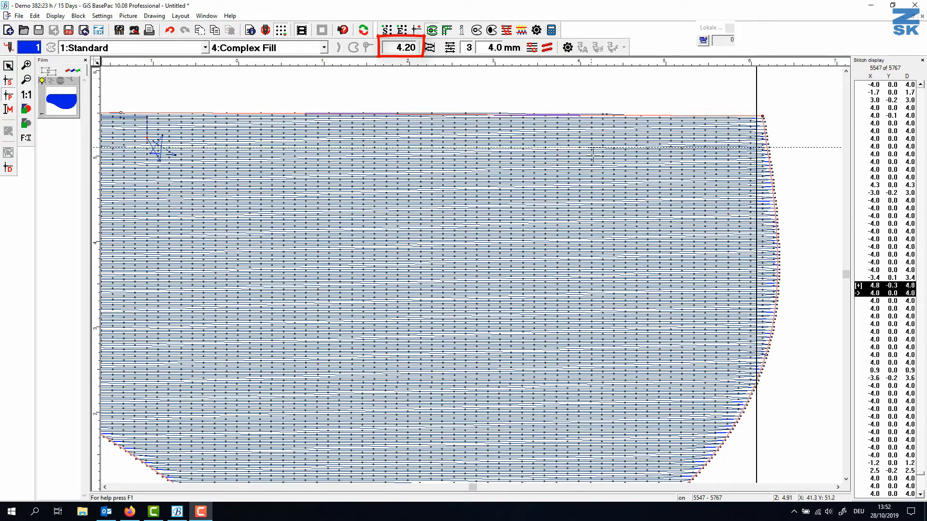
# Set the fill's stitch distance to 3.8 and recalculate the stitches.
pyautogui.press('Escape')
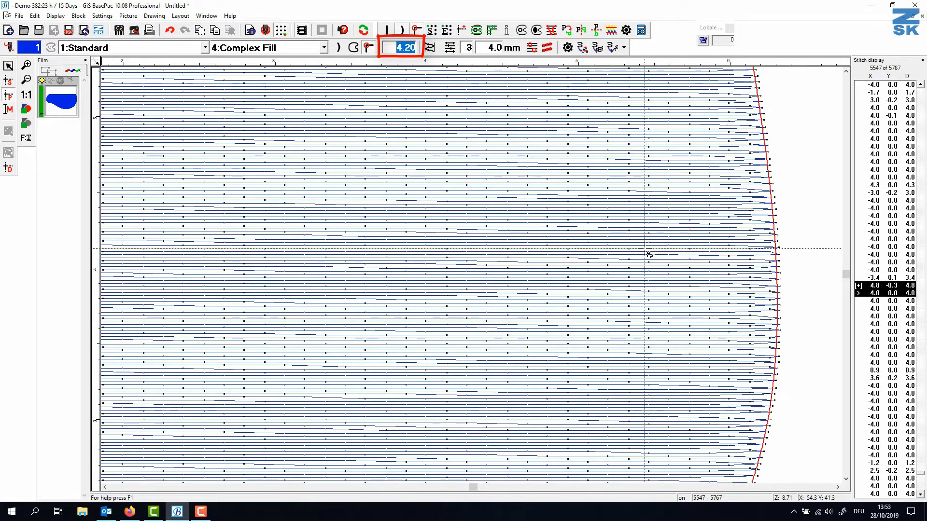
pyautogui.write('3.8')
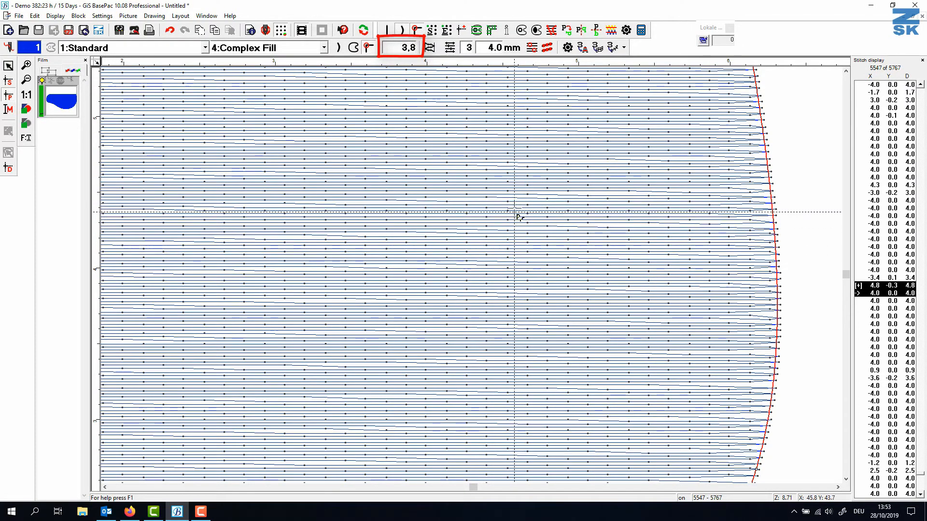
pyautogui.rightClick(485, 160)
pyautogui.click(501, 208)
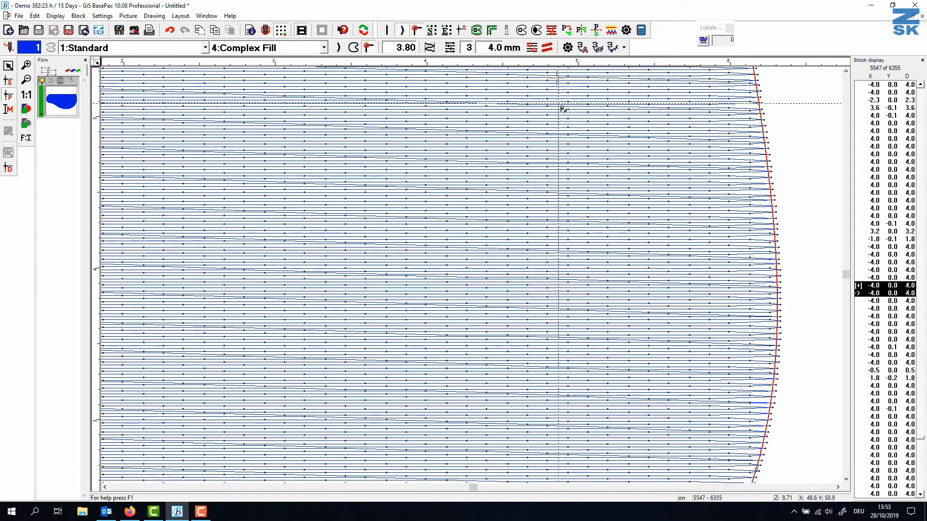
# Check the fill underlayer parameters and activate the running underlay for the fill.
pyautogui.click(568, 47)
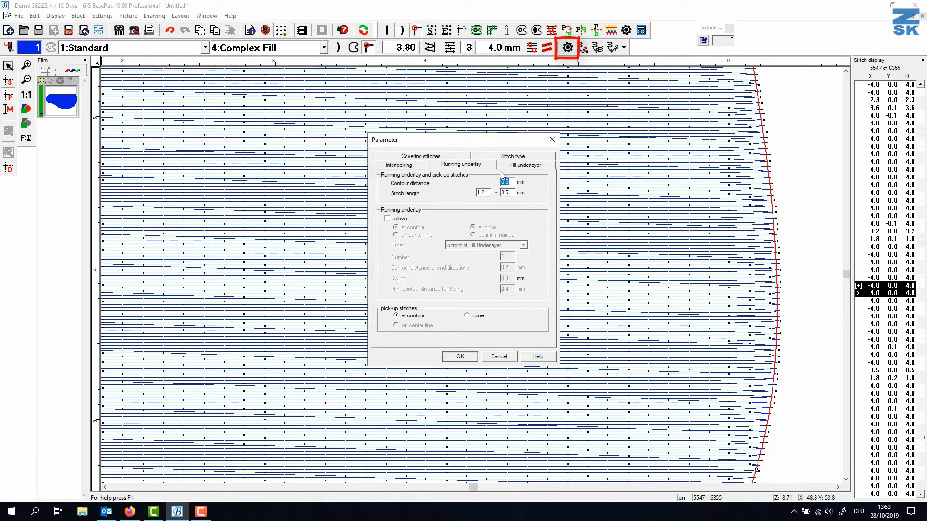
pyautogui.click(514, 166)
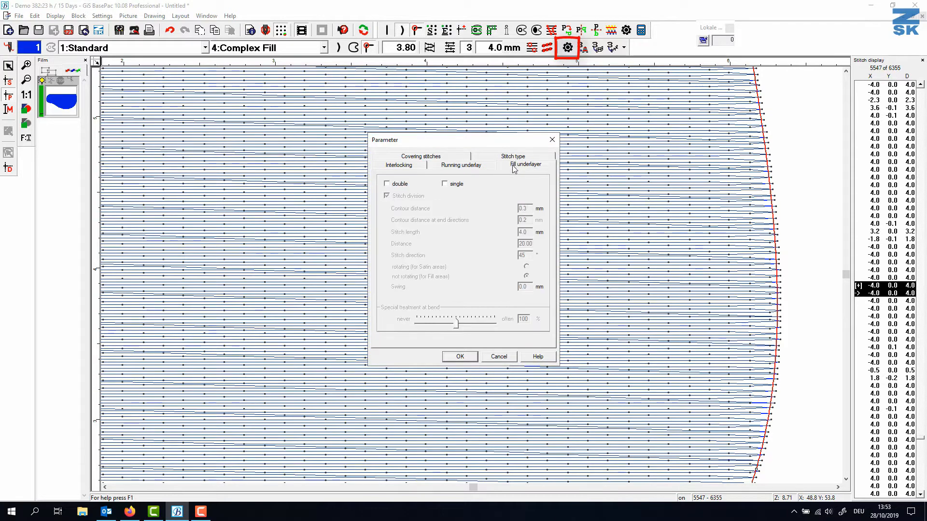
pyautogui.click(468, 166)
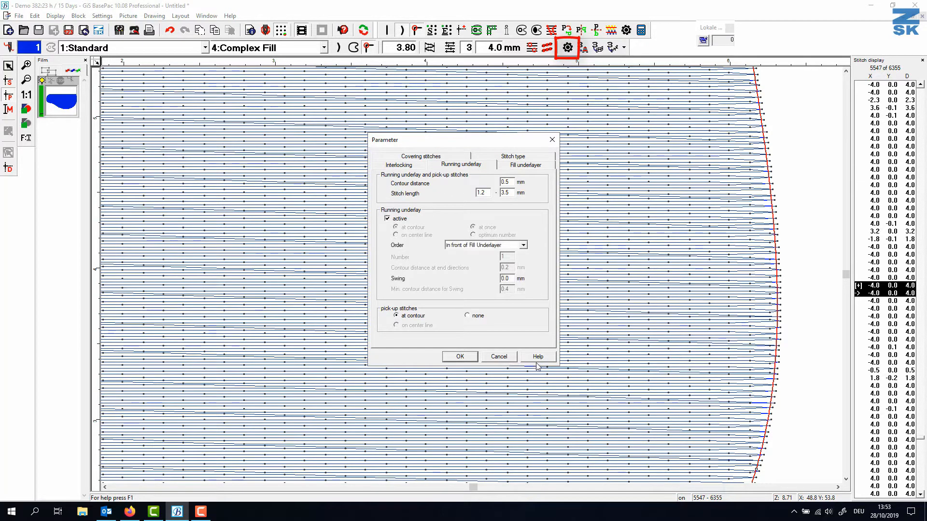
pyautogui.click(459, 357)
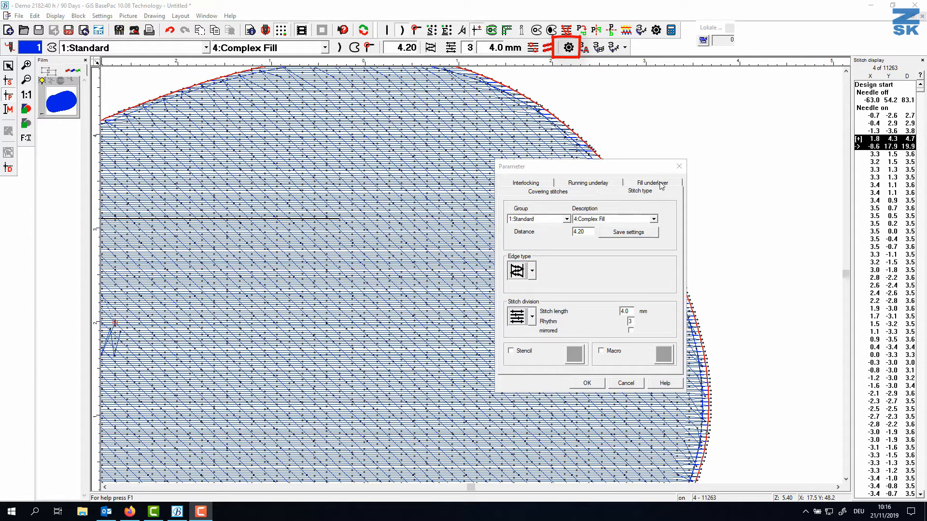
# Save the current settings over the Complex Fill stitch type in the 1:Standard group and select 4:Complex Fill for the area.
pyautogui.click(553, 224)
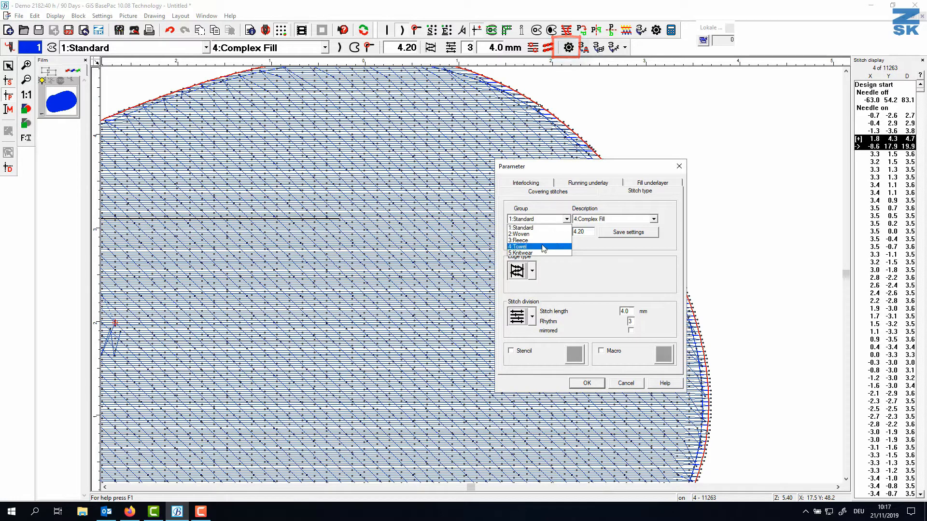
pyautogui.click(544, 220)
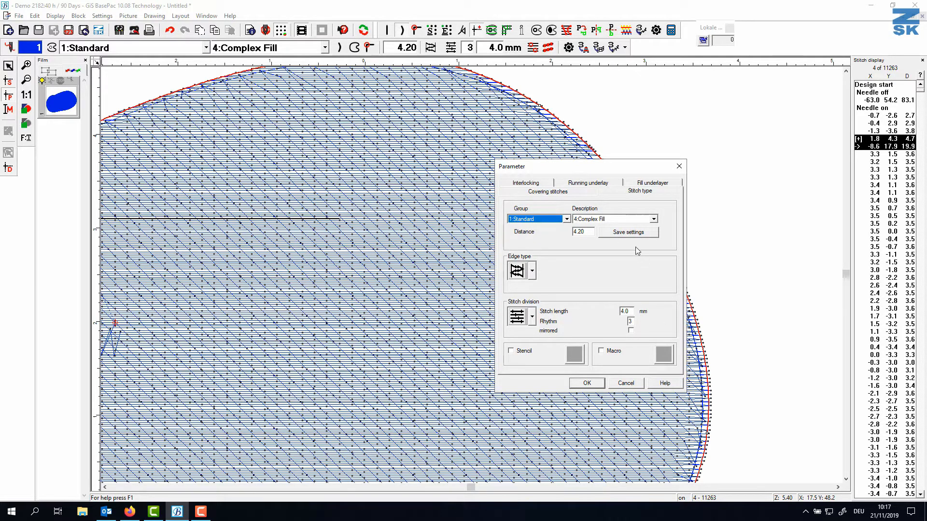
pyautogui.click(630, 233)
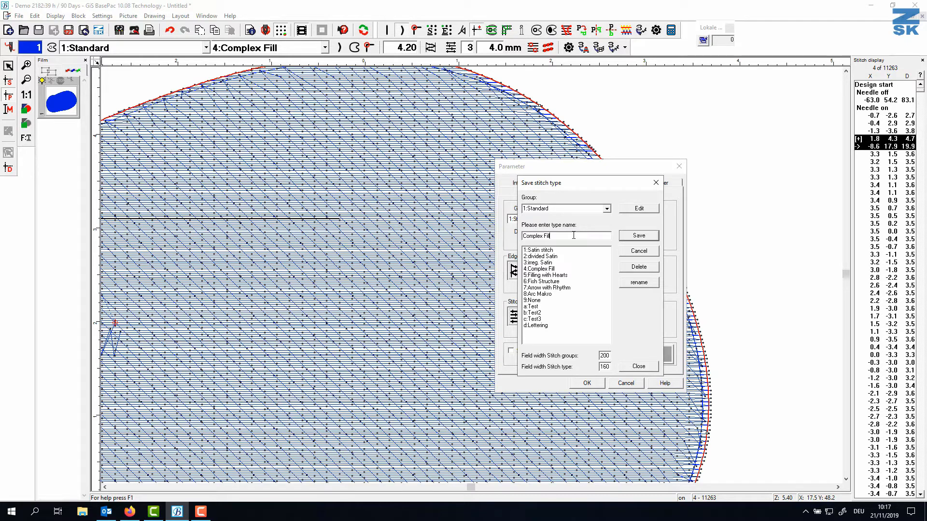
pyautogui.click(654, 239)
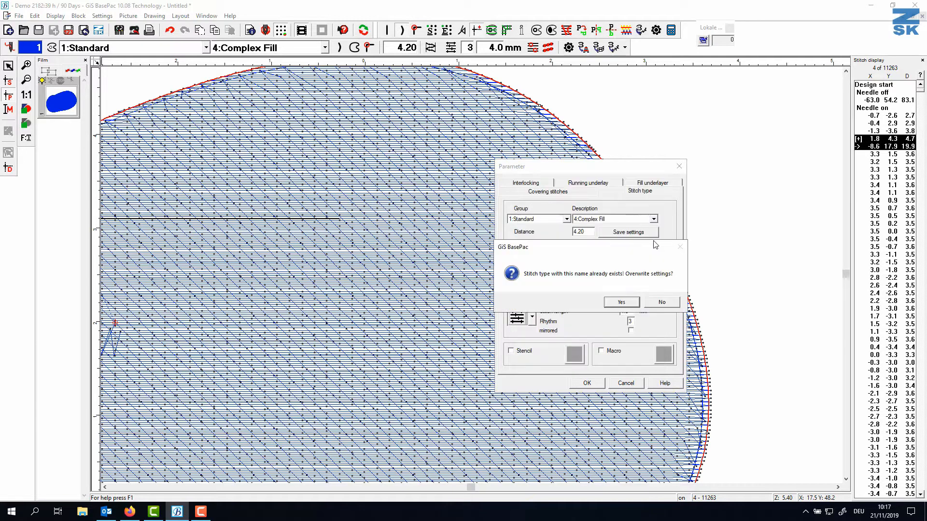
pyautogui.click(636, 304)
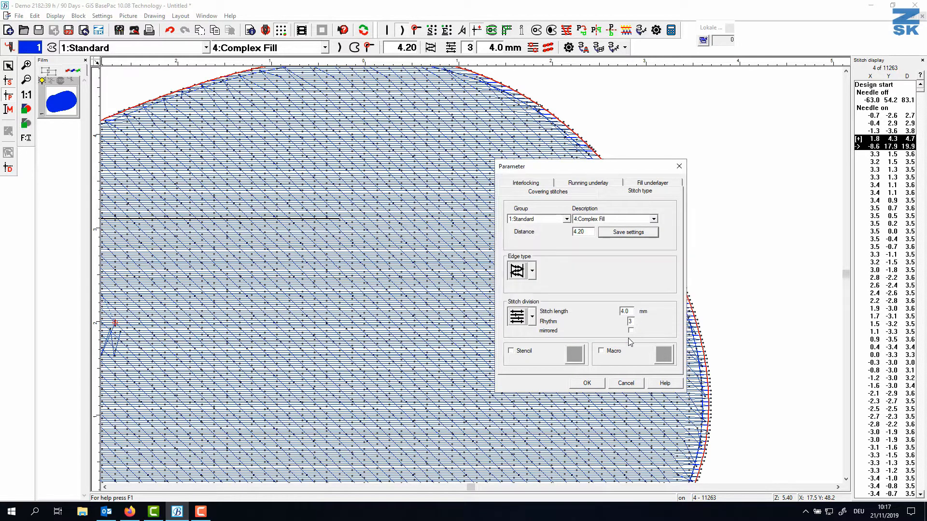
pyautogui.click(586, 383)
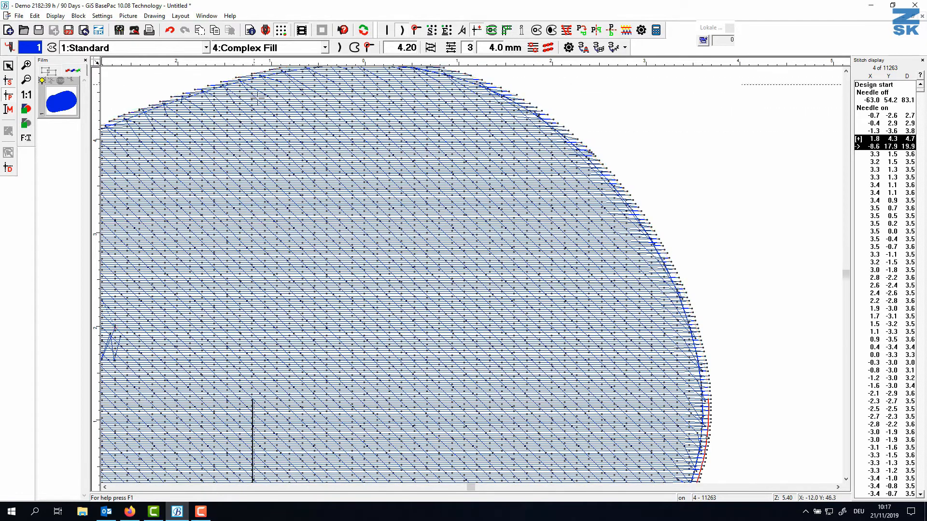
pyautogui.click(246, 53)
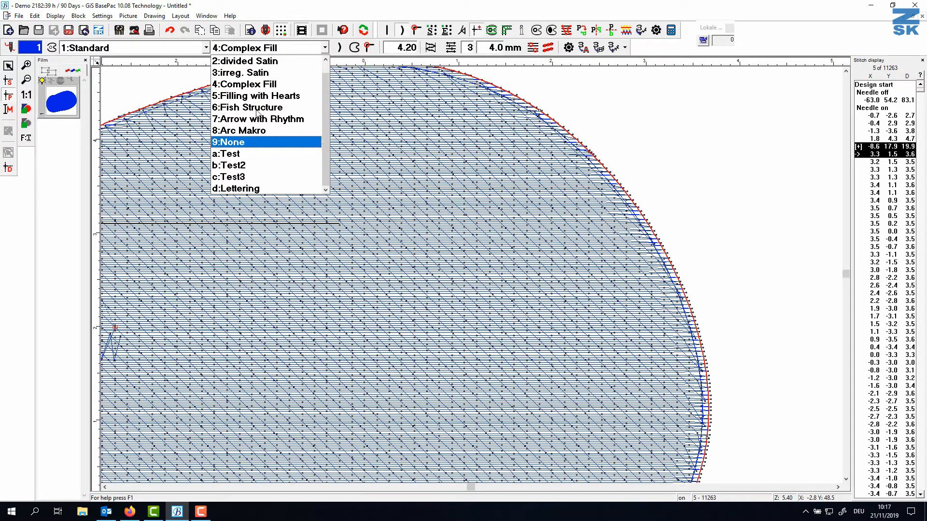
pyautogui.click(266, 86)
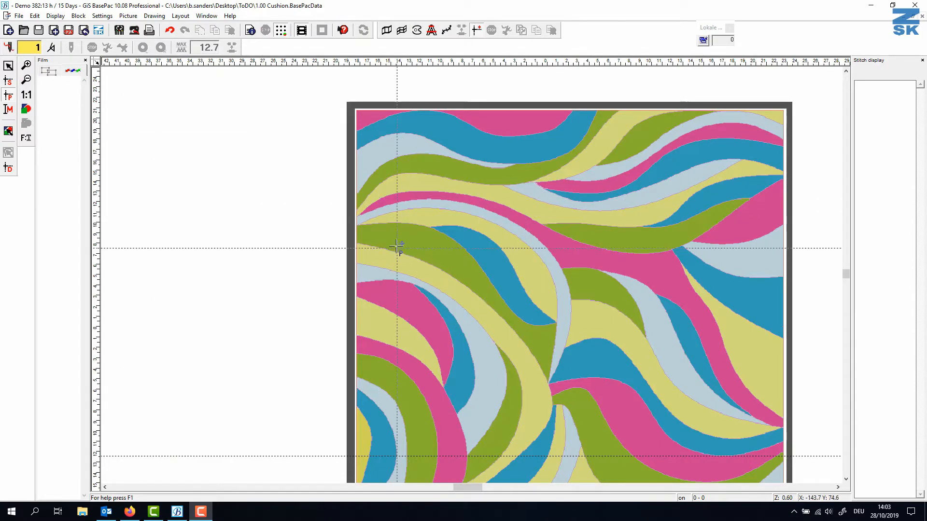
# Place a few small starting stitches in the upper corner of the yellow band at the cushion picture's edge.
pyautogui.scroll(3, 460, 256)
pyautogui.click(460, 161)
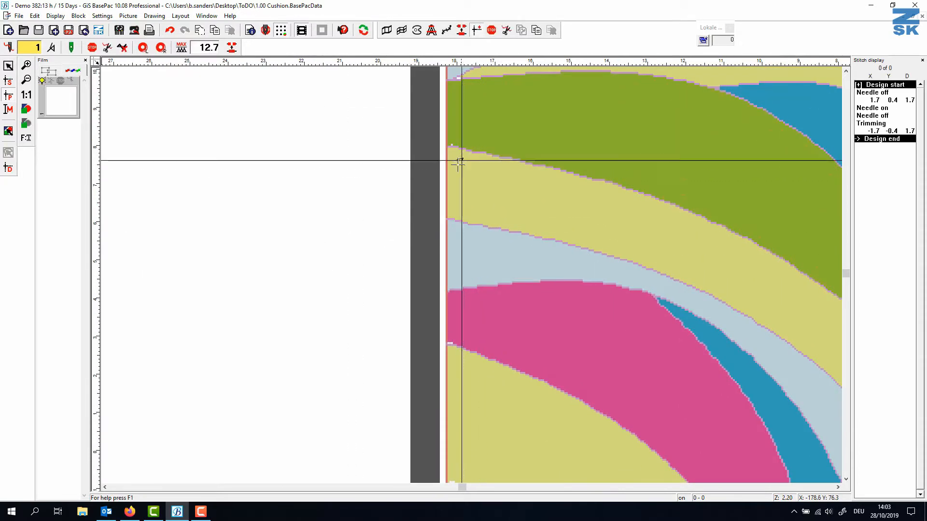
pyautogui.click(451, 152)
pyautogui.click(469, 150)
pyautogui.click(449, 149)
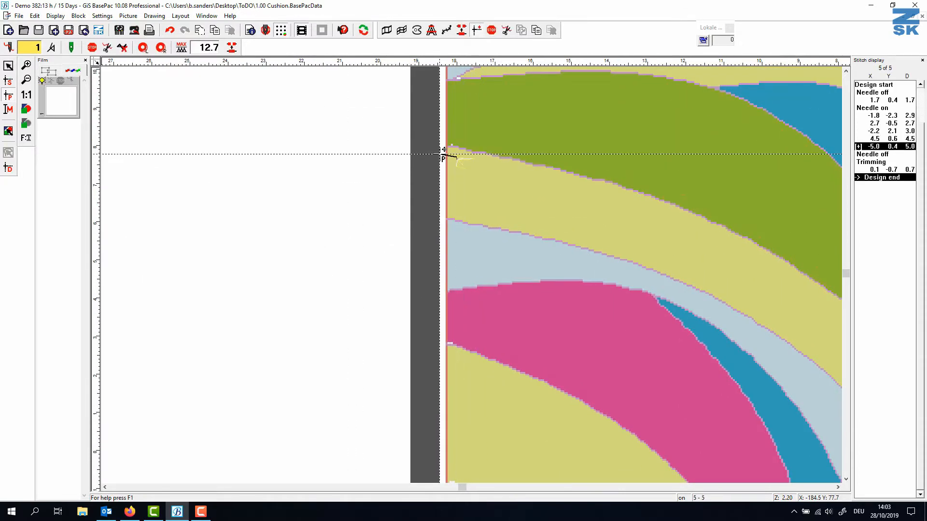
pyautogui.scroll(2, 450, 152)
pyautogui.click(444, 144)
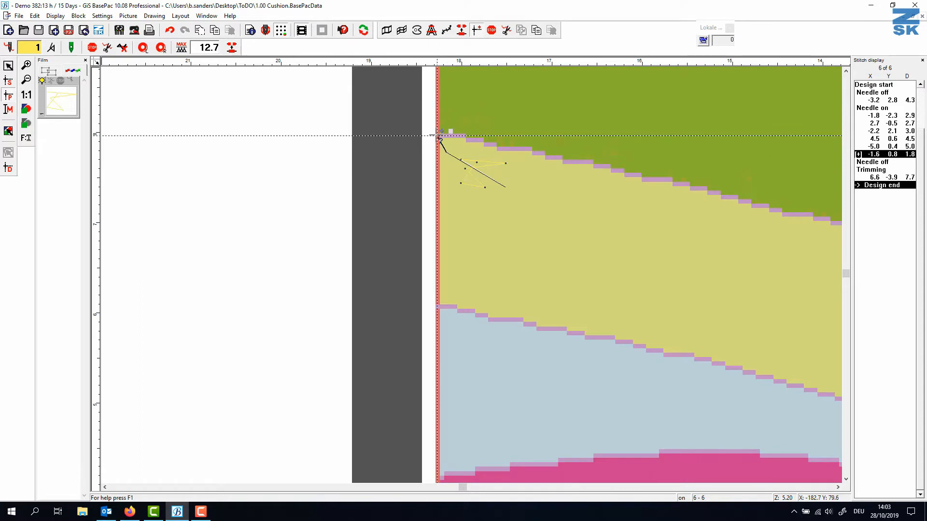
pyautogui.click(437, 136)
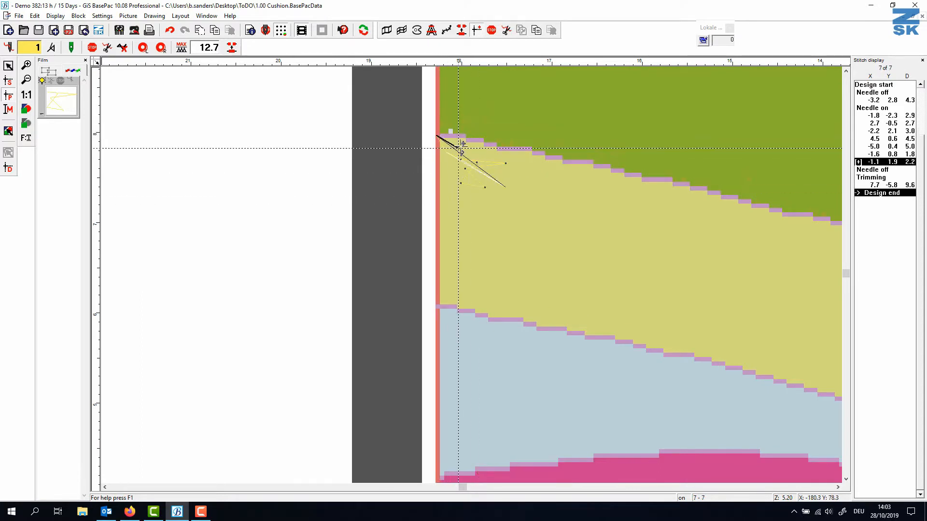
pyautogui.scroll(-2, 444, 139)
pyautogui.click(53, 48)
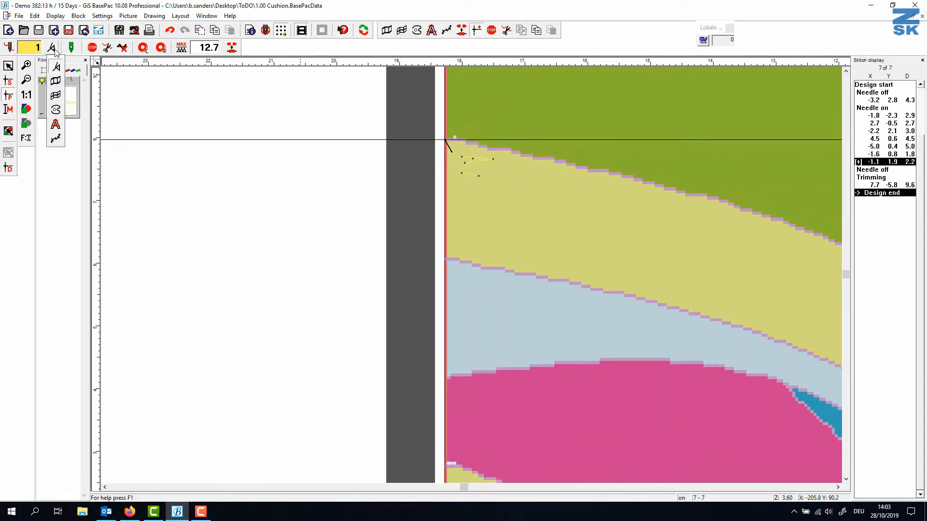
pyautogui.click(60, 115)
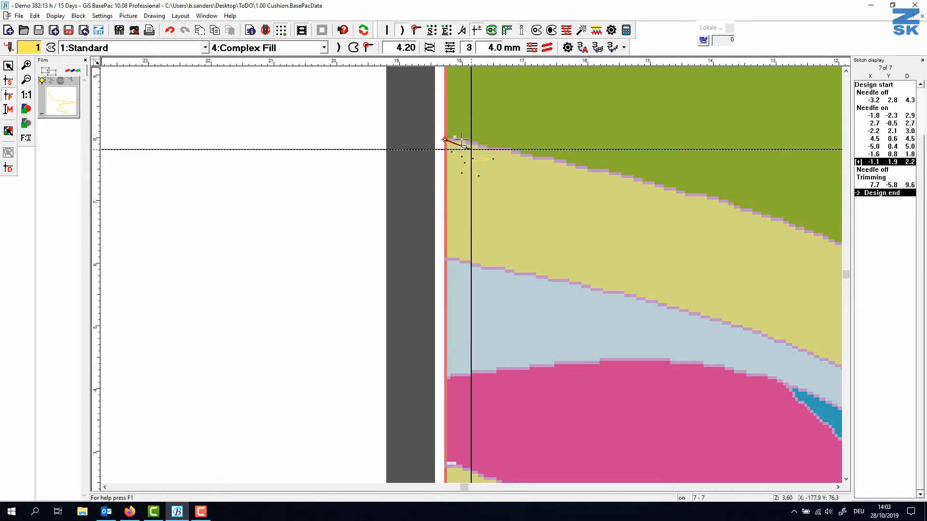
pyautogui.click(444, 140)
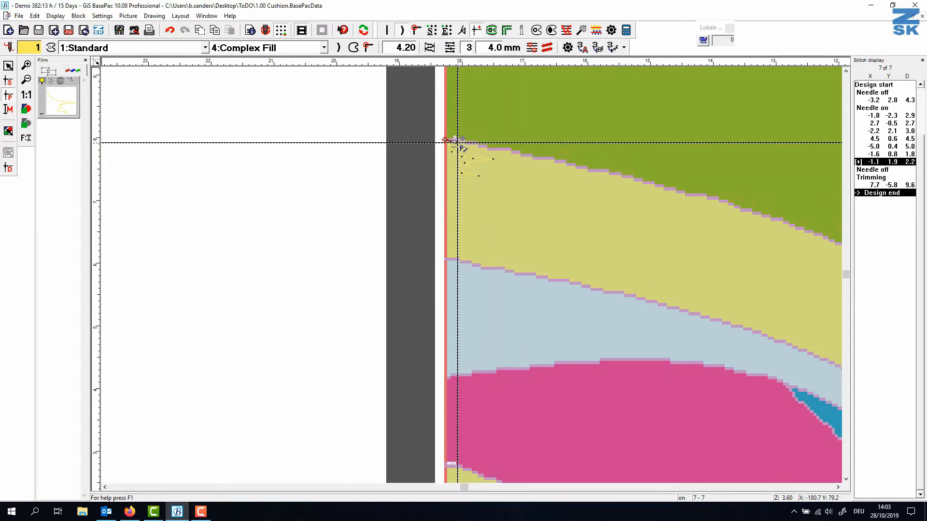
pyautogui.scroll(-1, 598, 176)
pyautogui.scroll(2, 309, 174)
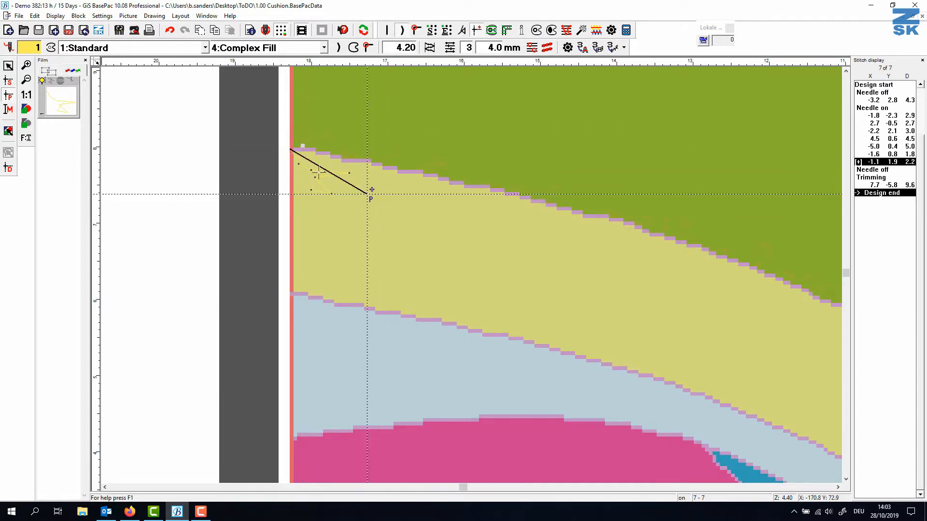
pyautogui.press('Escape')
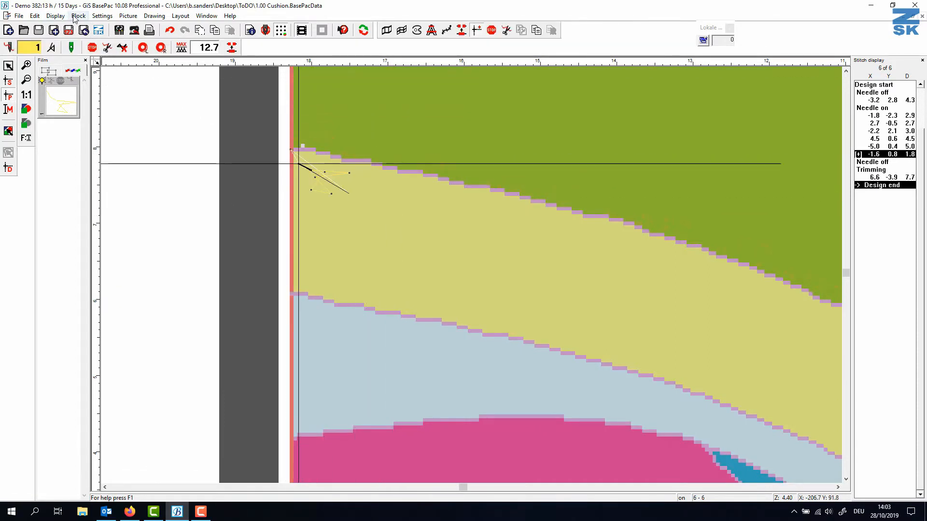
# Set the standard setting for free curve entry to begin with the outer contour and delete the last placed stitch.
pyautogui.click(103, 16)
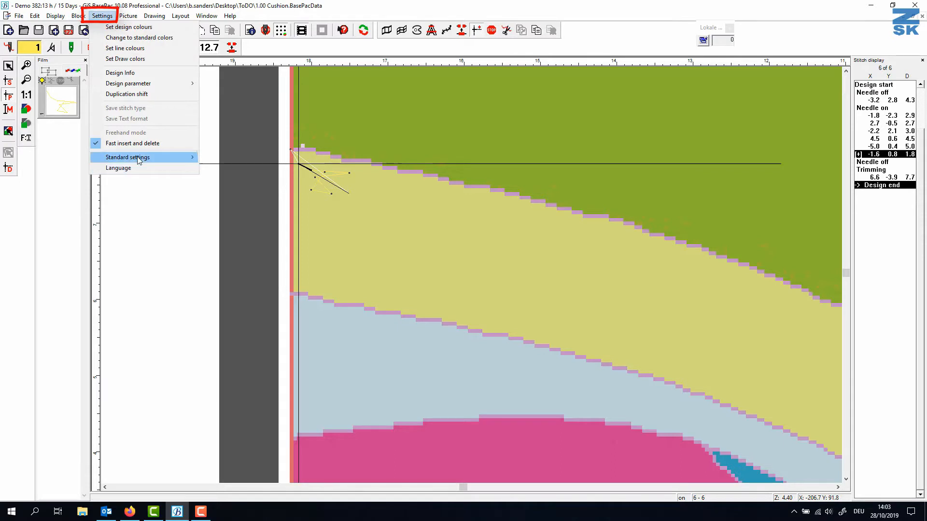
pyautogui.moveTo(159, 157)
pyautogui.moveTo(285, 231)
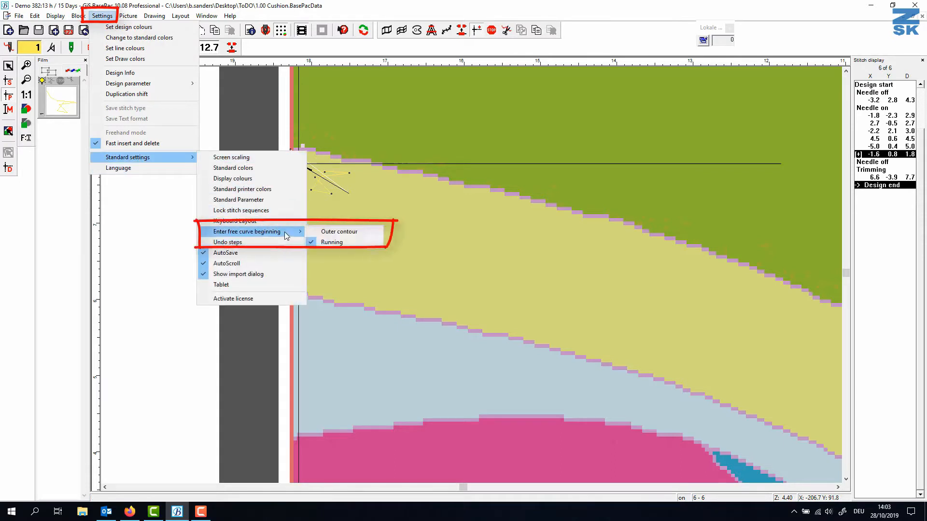
pyautogui.click(363, 231)
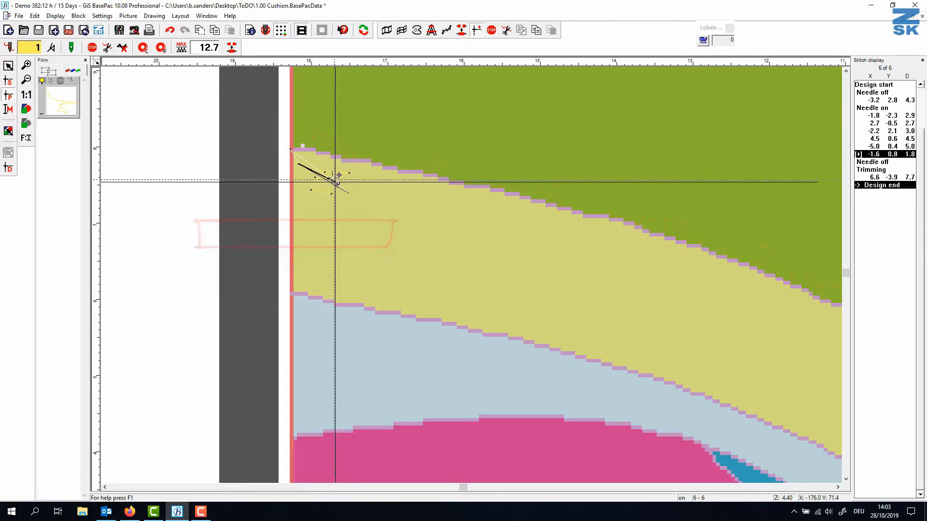
pyautogui.press('BackSpace')
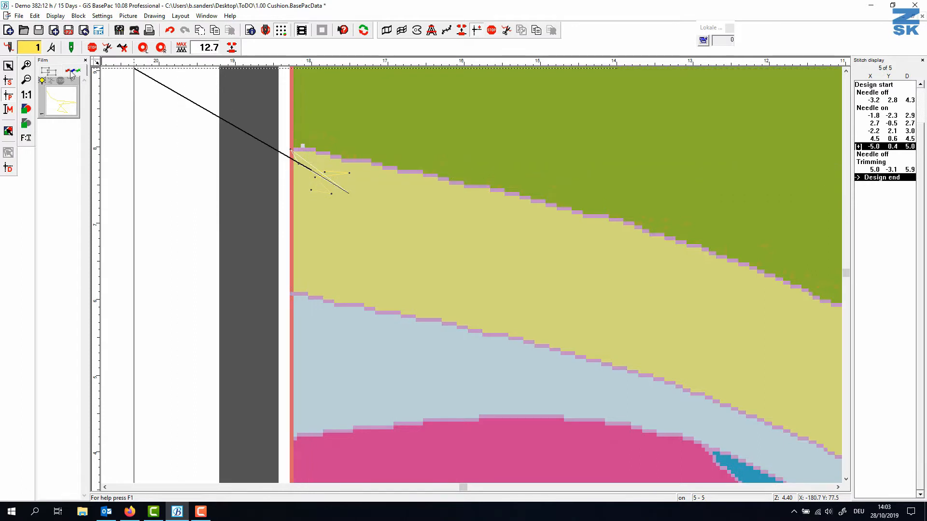
# Start a Complex Fill area and trace the yellow band's outer edge as a curve from the picture's edge downward.
pyautogui.scroll(1, 310, 199)
pyautogui.click(63, 111)
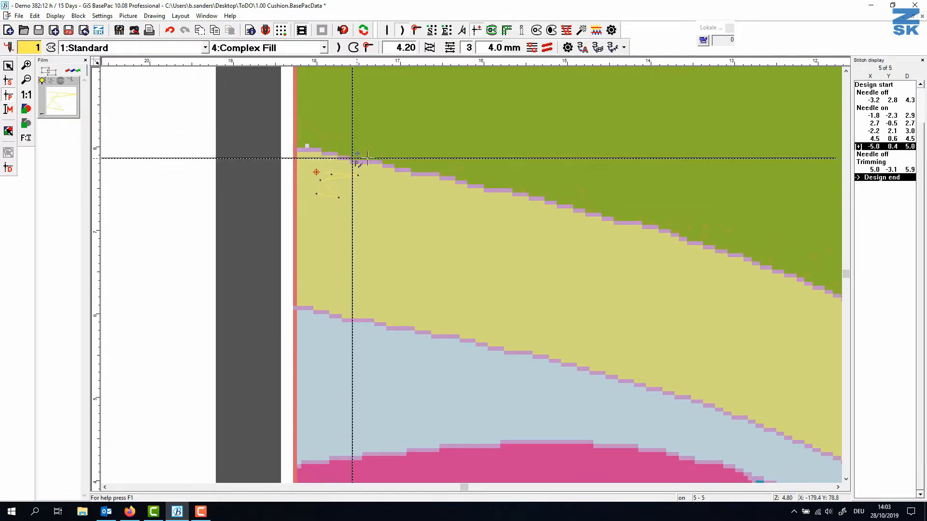
pyautogui.click(295, 148)
pyautogui.scroll(-2, 396, 208)
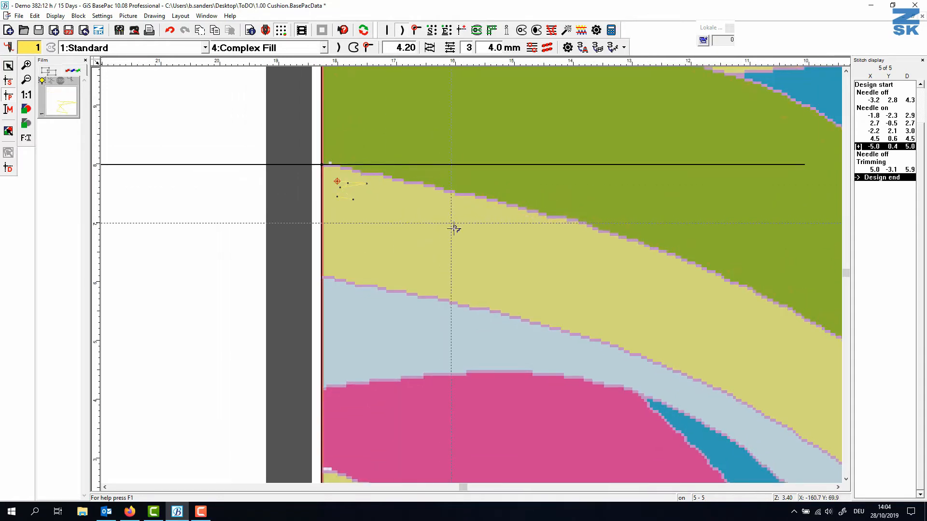
pyautogui.scroll(-2, 493, 227)
pyautogui.click(524, 197)
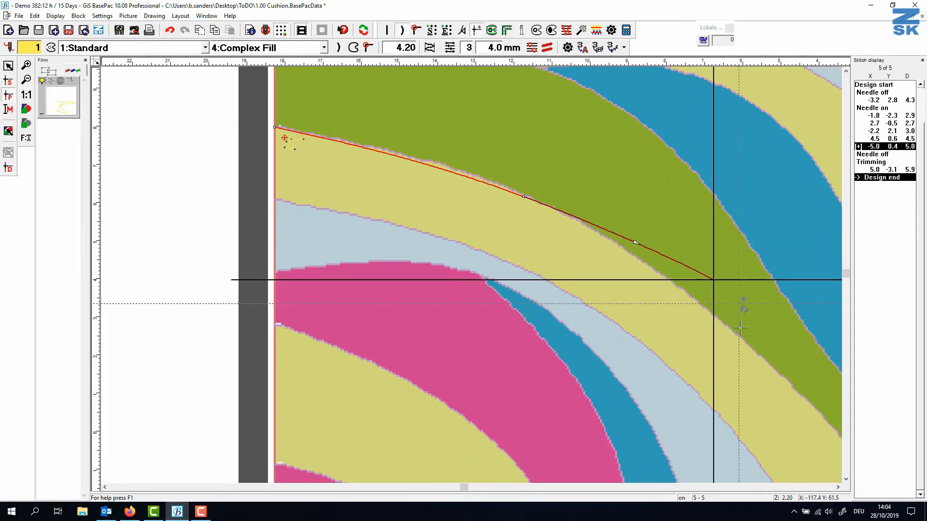
pyautogui.click(763, 359)
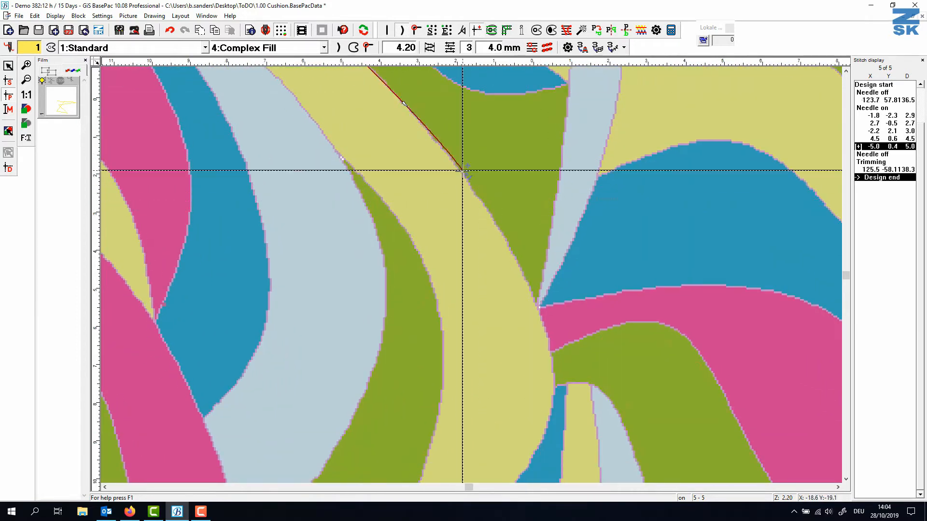
pyautogui.click(462, 171)
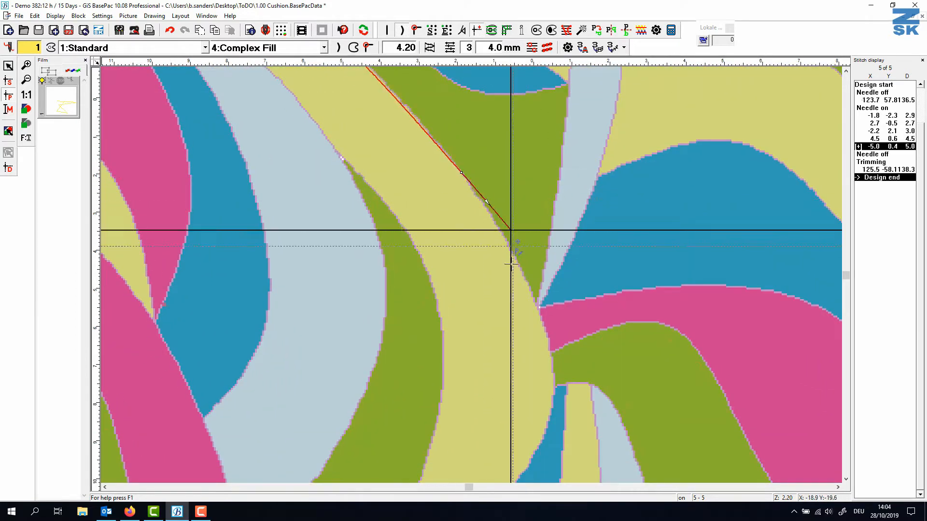
pyautogui.click(539, 312)
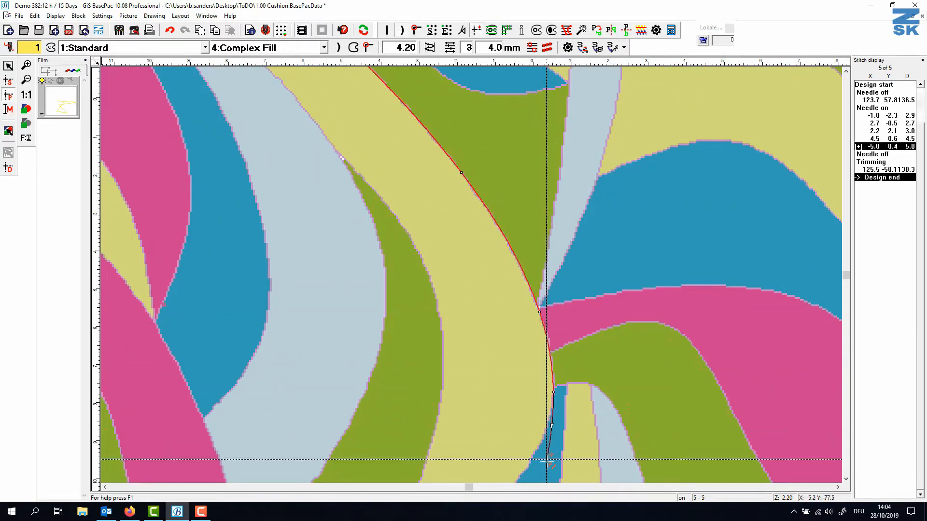
pyautogui.scroll(-1, 550, 459)
pyautogui.scroll(-1, 515, 147)
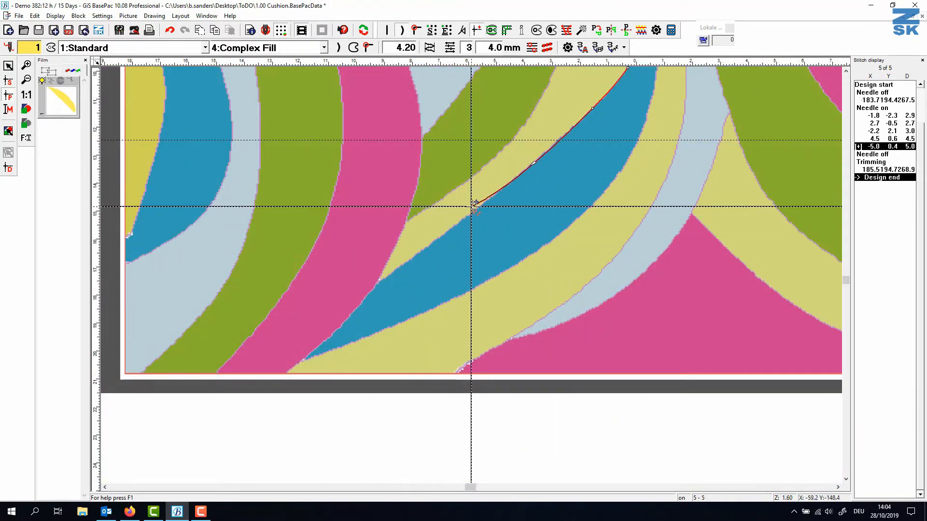
# Trace the contour around the band's lower tip and back along its inner edge, closing it at the picture's edge.
pyautogui.click(473, 212)
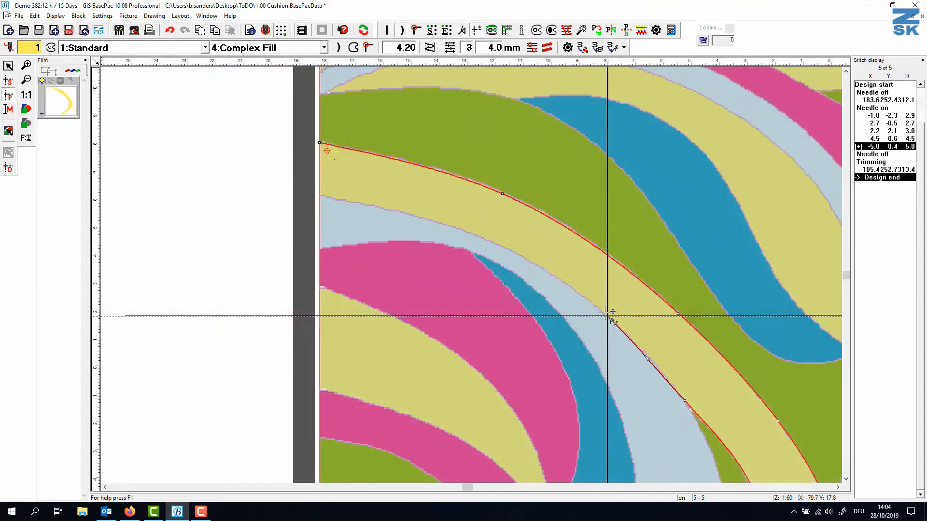
pyautogui.click(607, 314)
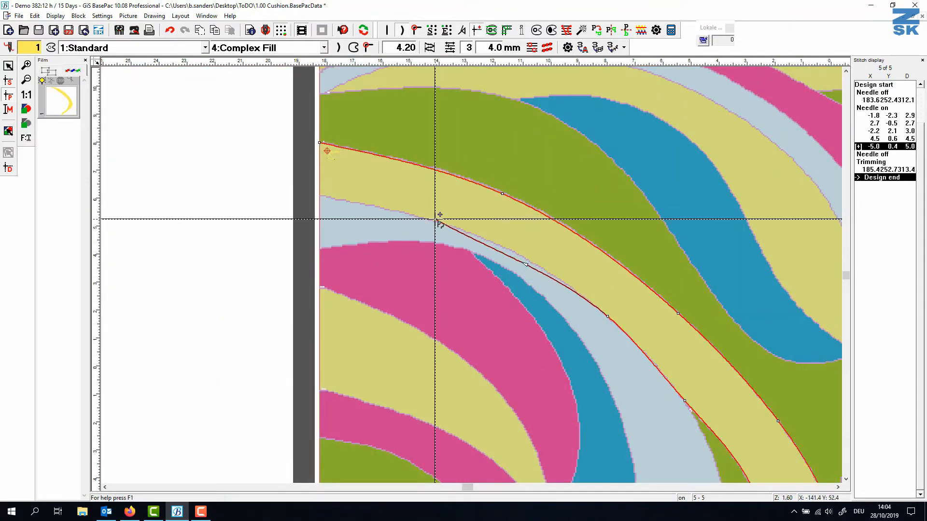
pyautogui.click(435, 220)
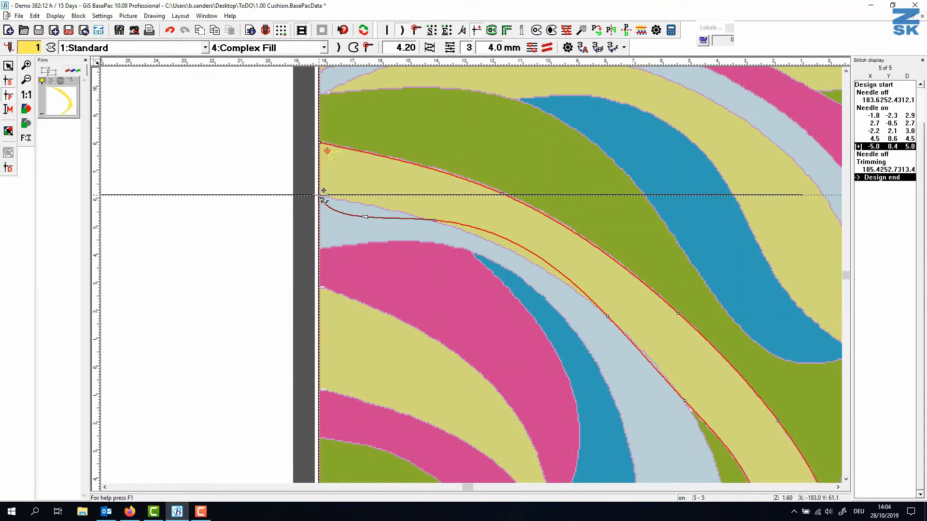
pyautogui.click(319, 195)
pyautogui.click(318, 154)
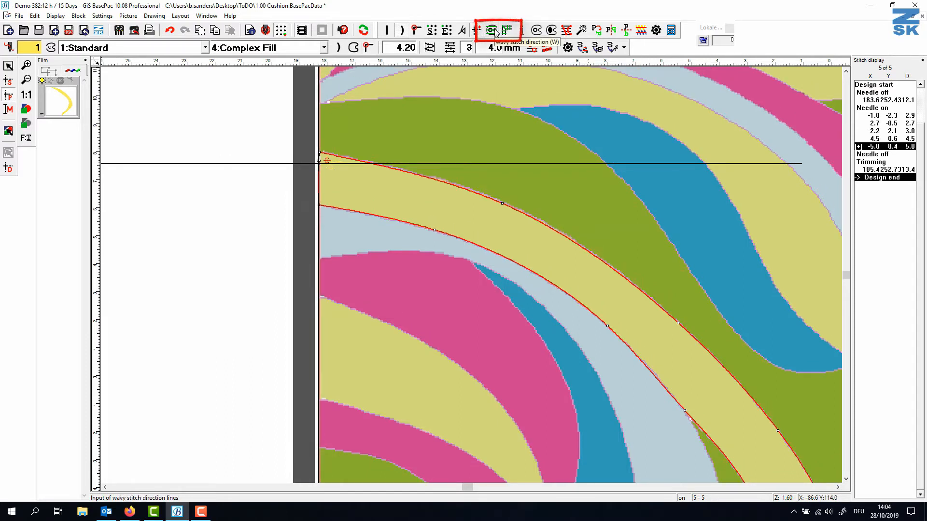
# Draw a wavy stitch direction line just outside the yellow band's outer edge, from the picture's edge to the lower tip.
pyautogui.click(491, 31)
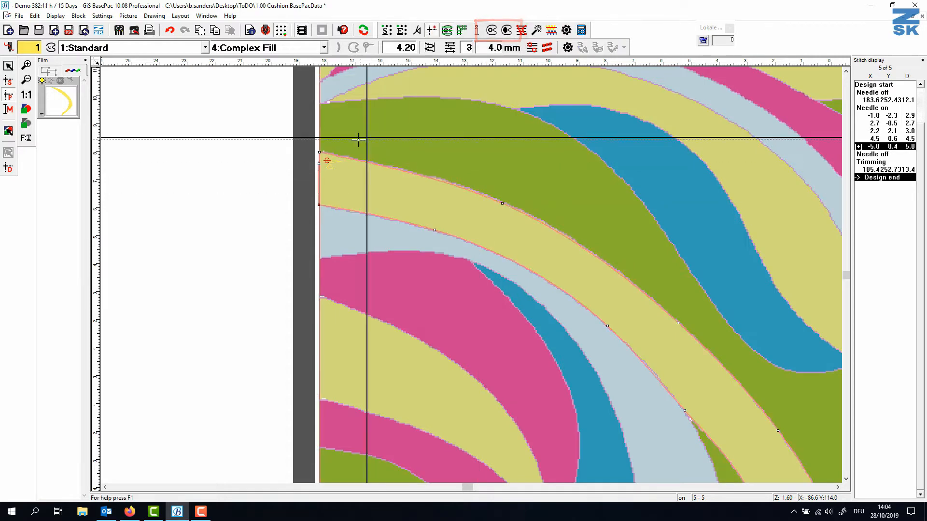
pyautogui.click(335, 144)
pyautogui.click(612, 255)
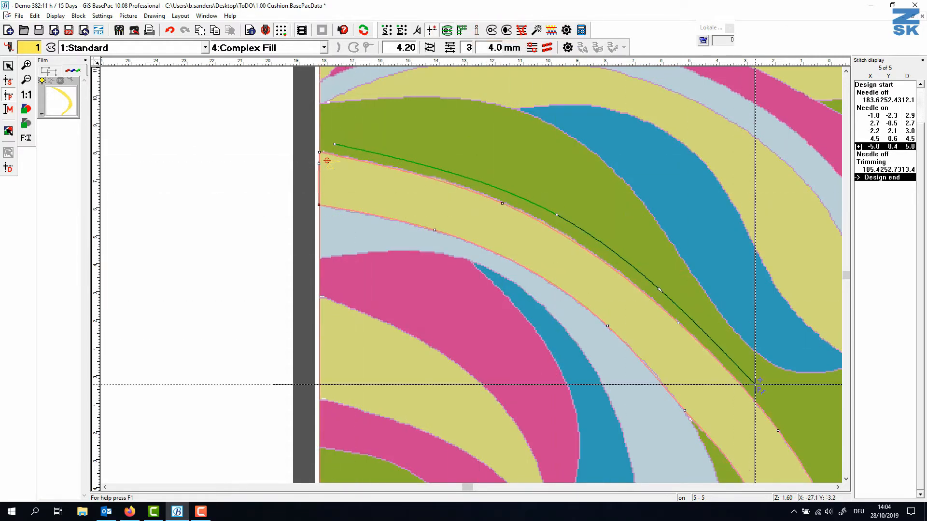
pyautogui.click(754, 385)
pyautogui.moveTo(753, 384); pyautogui.dragTo(439, 87)
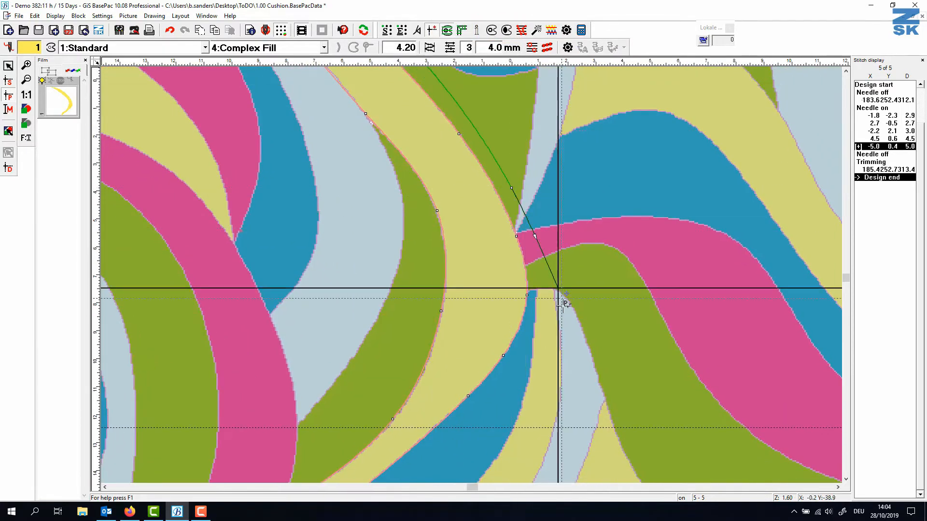
pyautogui.scroll(-2, 563, 289)
pyautogui.click(366, 461)
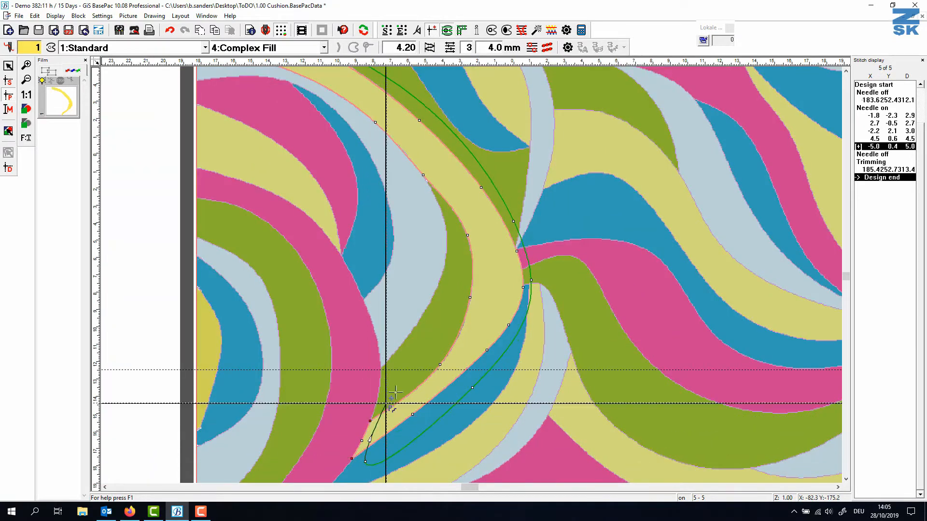
# Draw a second wavy stitch direction line alongside the yellow band's inner edge, from its upper end to the lower tip.
pyautogui.click(448, 31)
pyautogui.scroll(1, 306, 88)
pyautogui.click(206, 90)
pyautogui.click(372, 173)
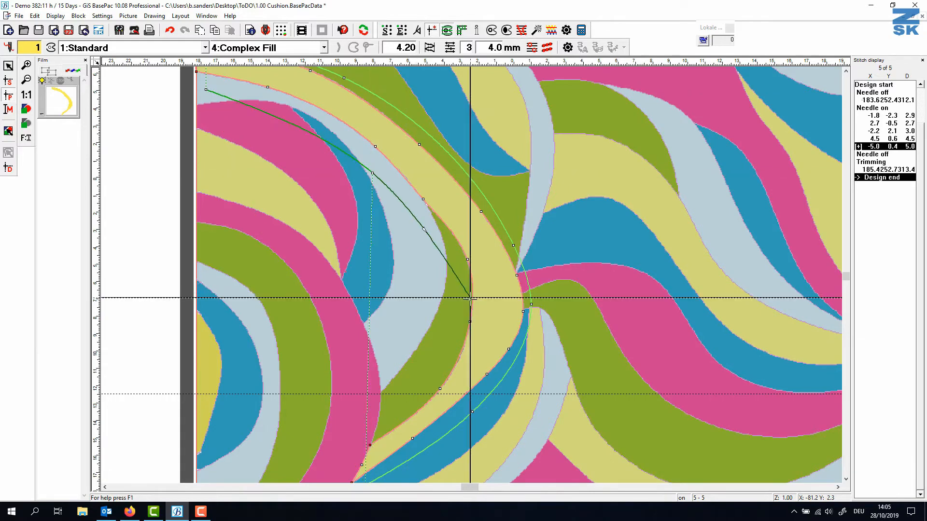
pyautogui.click(449, 295)
pyautogui.click(423, 381)
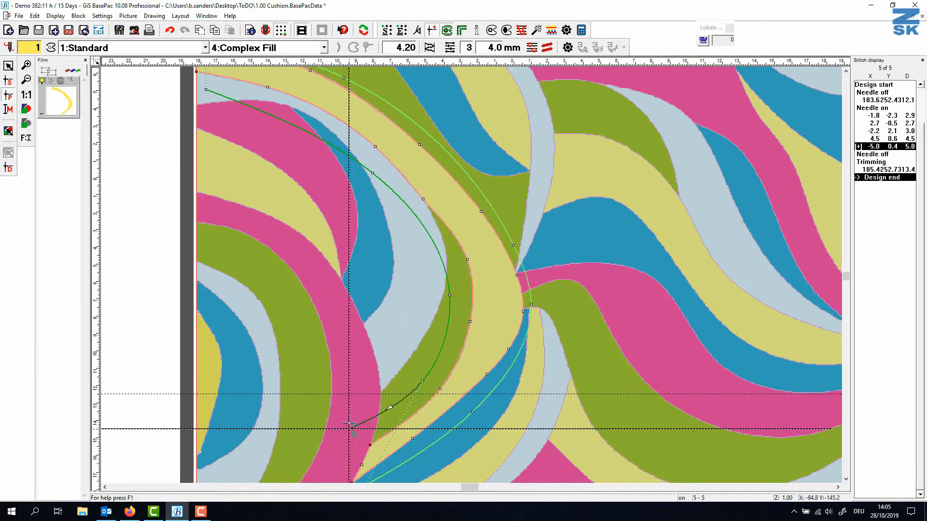
pyautogui.click(381, 420)
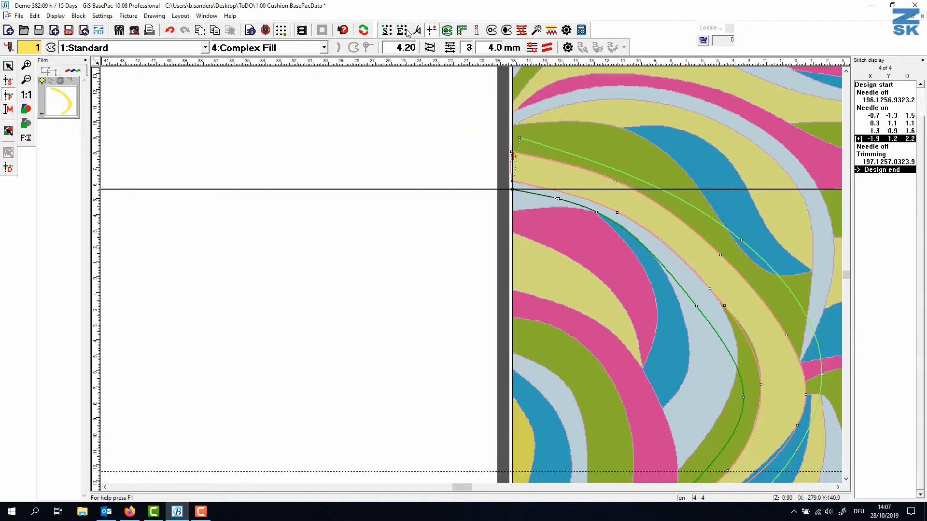
# Calculate the band's fill stitches, set the density value to 8.00 and recalculate.
pyautogui.scroll(3, 497, 131)
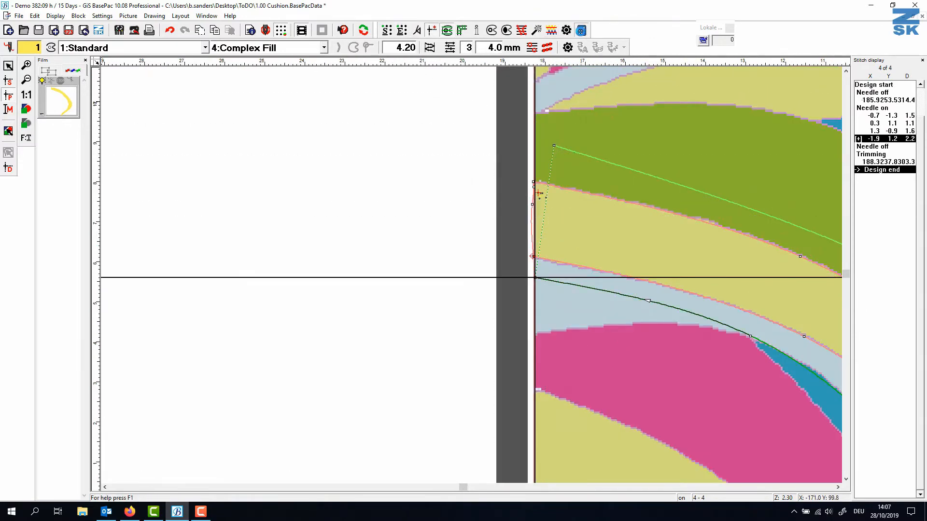
pyautogui.click(581, 30)
pyautogui.click(406, 50)
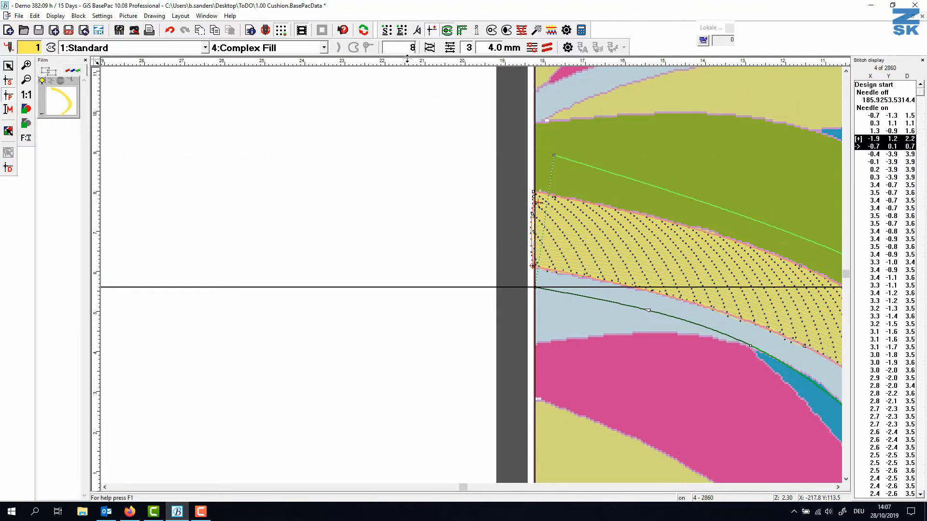
pyautogui.write('8')
pyautogui.press('Return')
pyautogui.rightClick(563, 211)
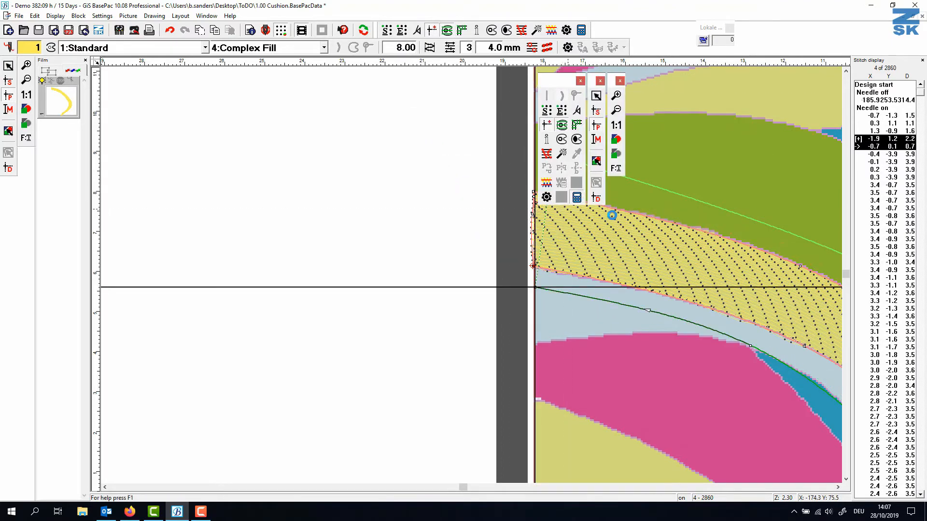
# Hide the background picture and examine the calculated stitches along the whole band.
pyautogui.scroll(-3, 611, 215)
pyautogui.scroll(-1, 661, 405)
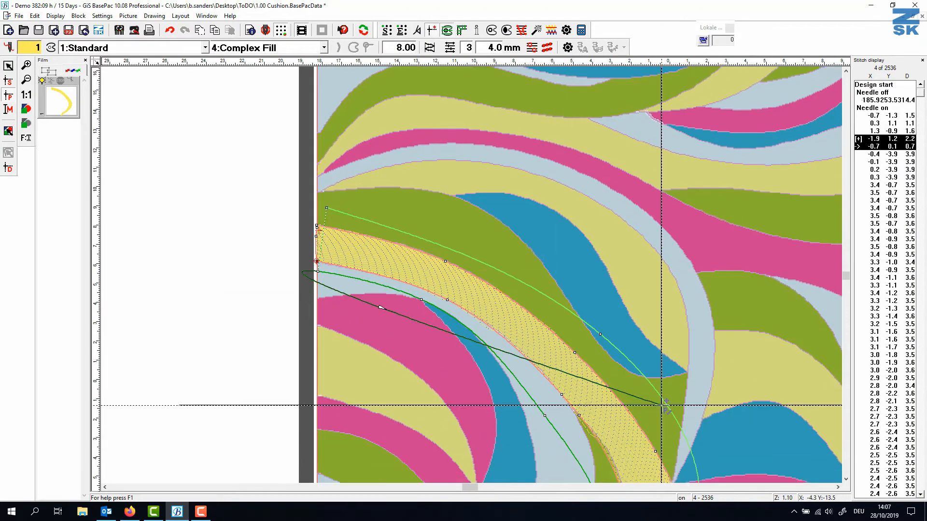
pyautogui.press('F12')
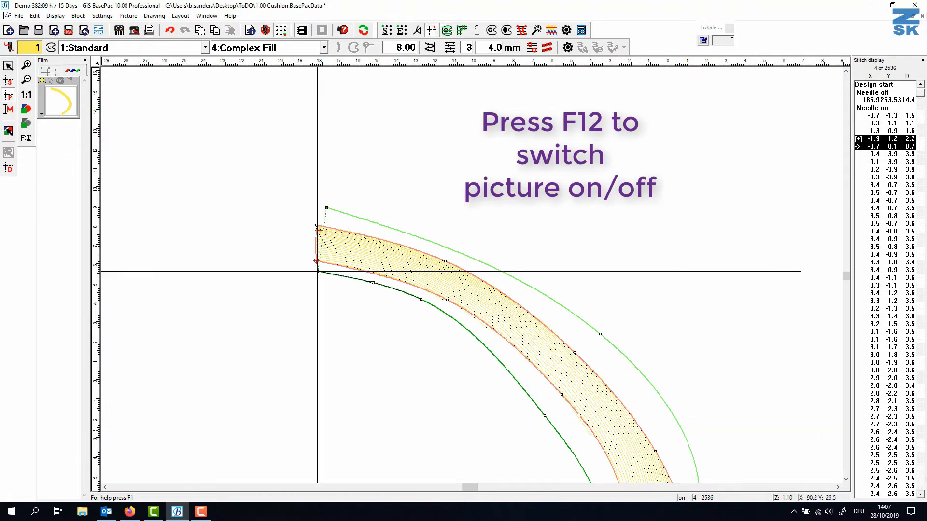
pyautogui.click(846, 479)
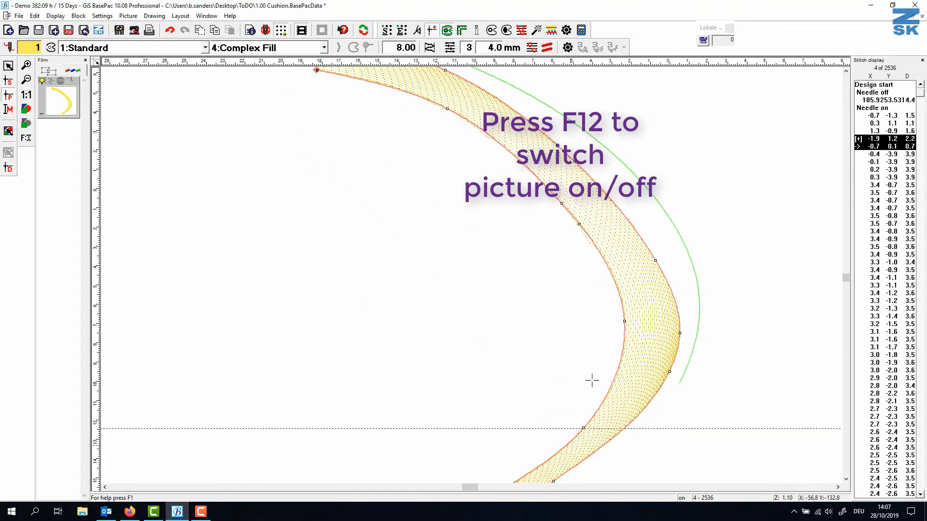
pyautogui.scroll(2, 652, 290)
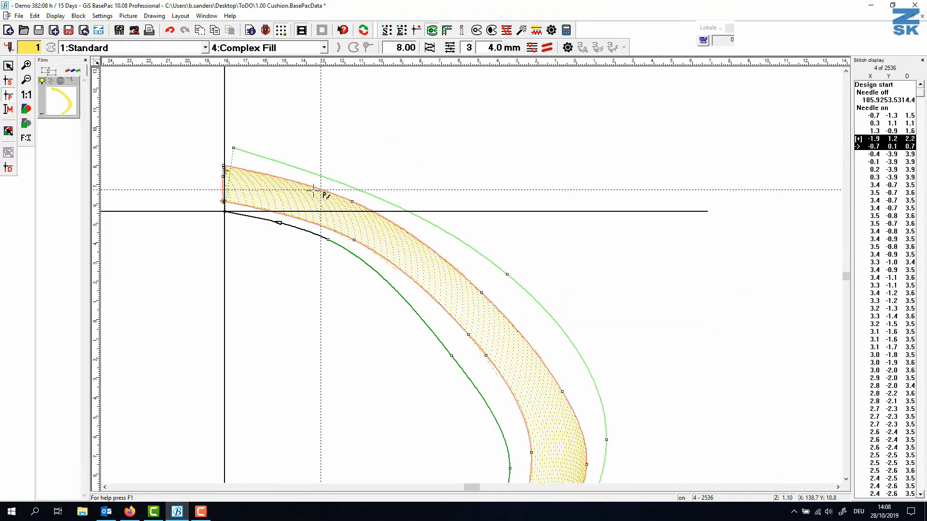
pyautogui.click(118, 247)
pyautogui.scroll(2, 189, 217)
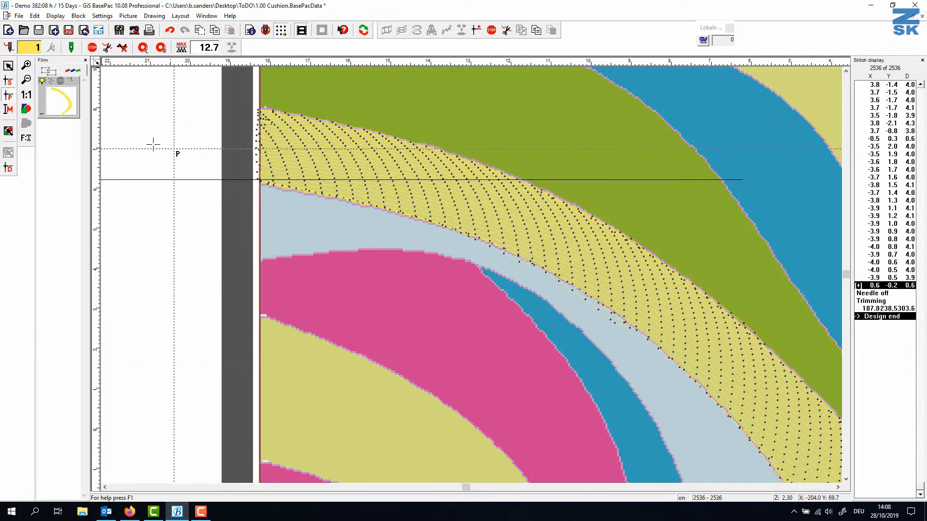
# Add a Running stitch line from the end of the fill along the picture's edge to the next yellow area below.
pyautogui.click(52, 48)
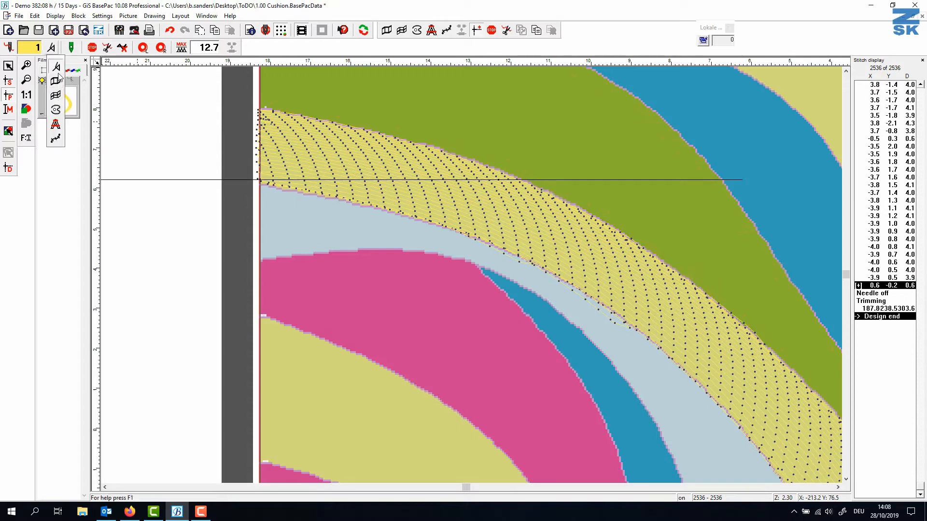
pyautogui.click(56, 138)
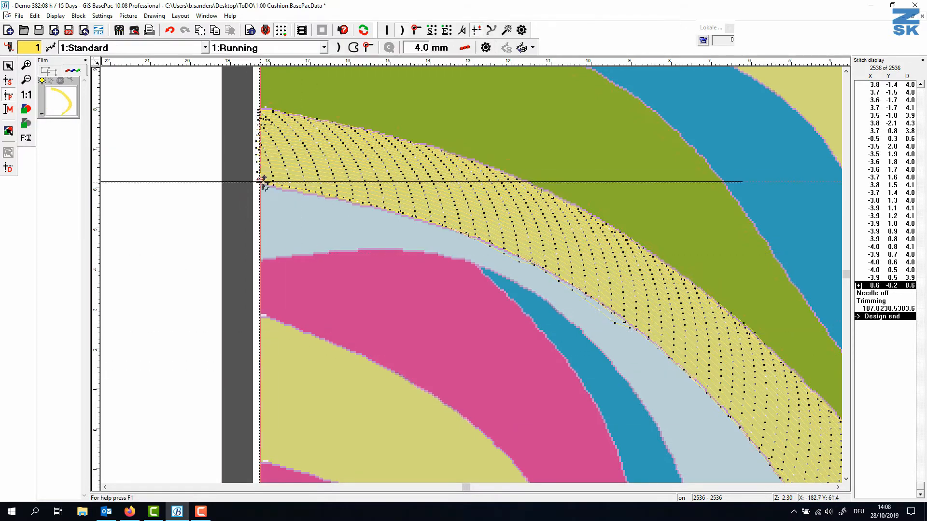
pyautogui.click(260, 183)
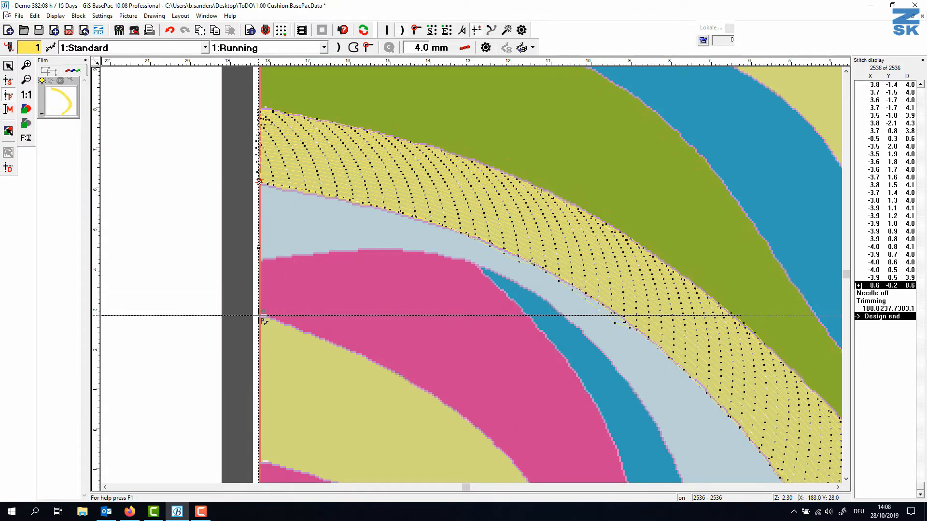
pyautogui.click(259, 316)
pyautogui.press('Return')
# Start a new Complex Fill for the lower yellow area and trace its upper edge from the picture's edge to the pointed tip.
pyautogui.click(52, 48)
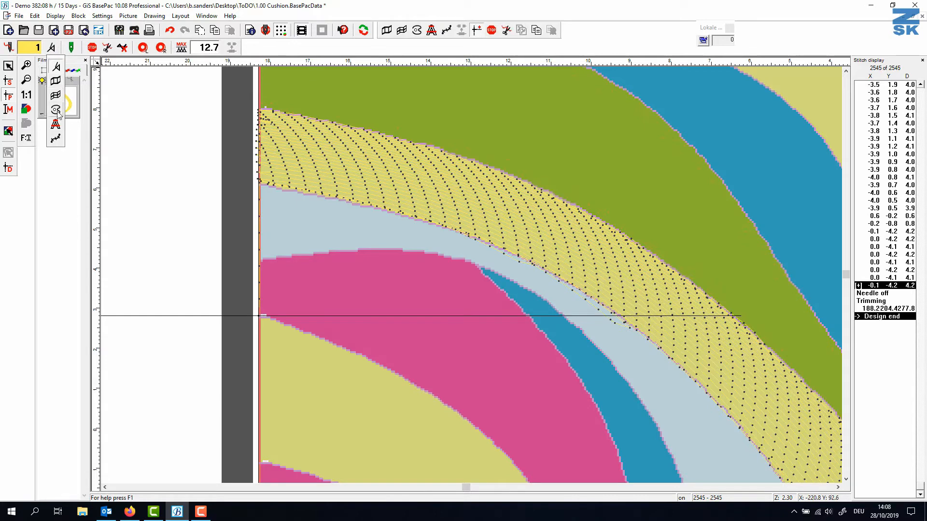
pyautogui.click(56, 110)
pyautogui.click(259, 317)
pyautogui.click(382, 368)
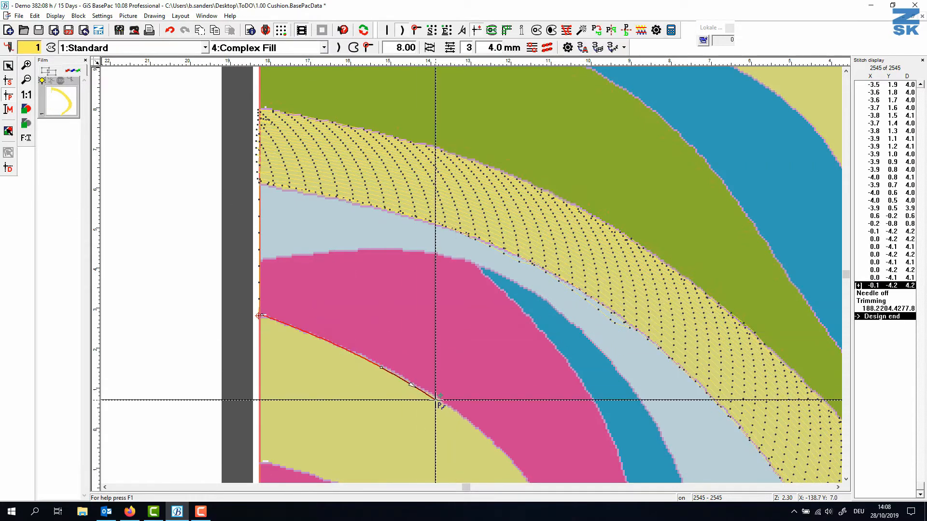
pyautogui.press('BackSpace')
pyautogui.click(378, 362)
pyautogui.moveTo(527, 425); pyautogui.dragTo(372, 99)
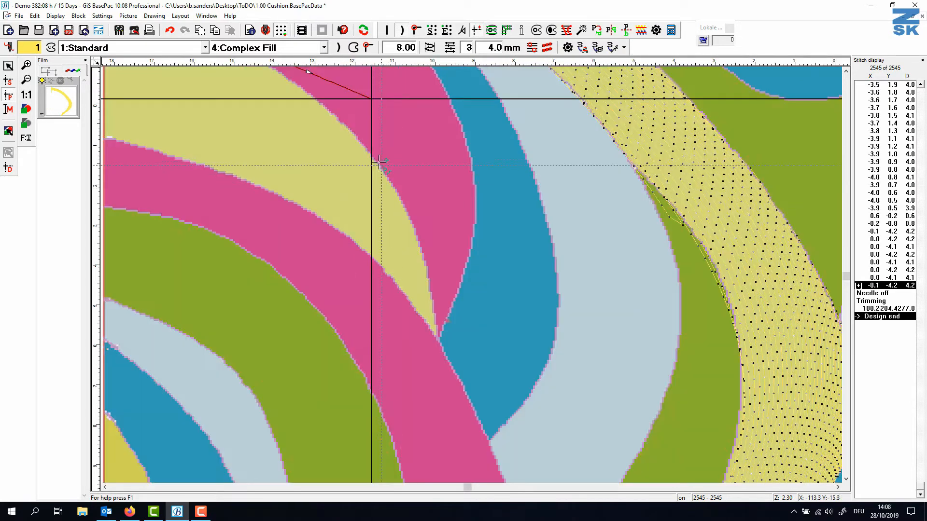
pyautogui.click(372, 159)
pyautogui.click(415, 227)
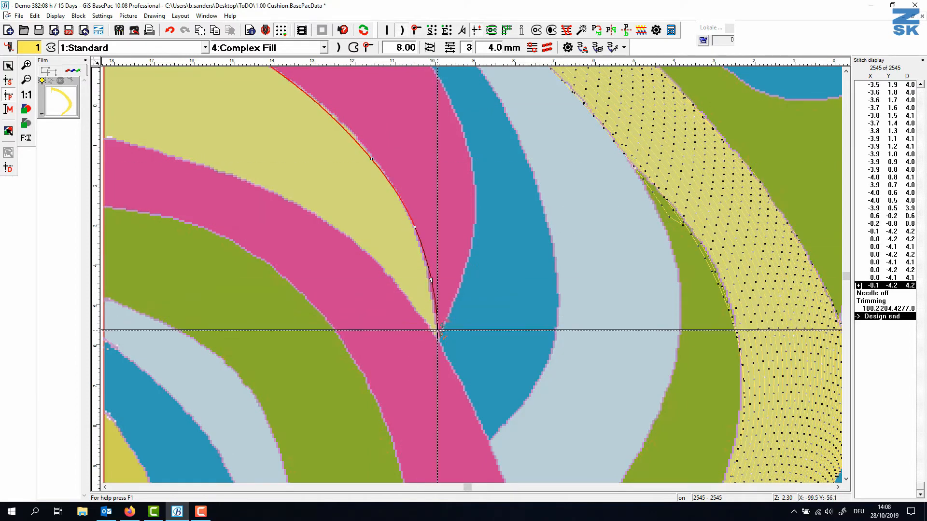
pyautogui.click(437, 338)
# Trace the lower yellow area's bottom edge from the pointed tip back to the picture's edge.
pyautogui.click(342, 233)
pyautogui.click(167, 153)
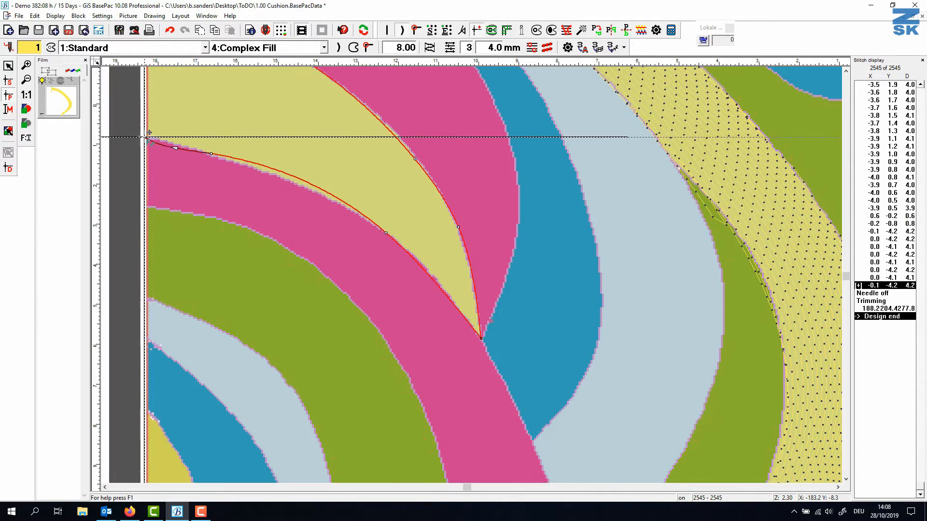
pyautogui.click(145, 137)
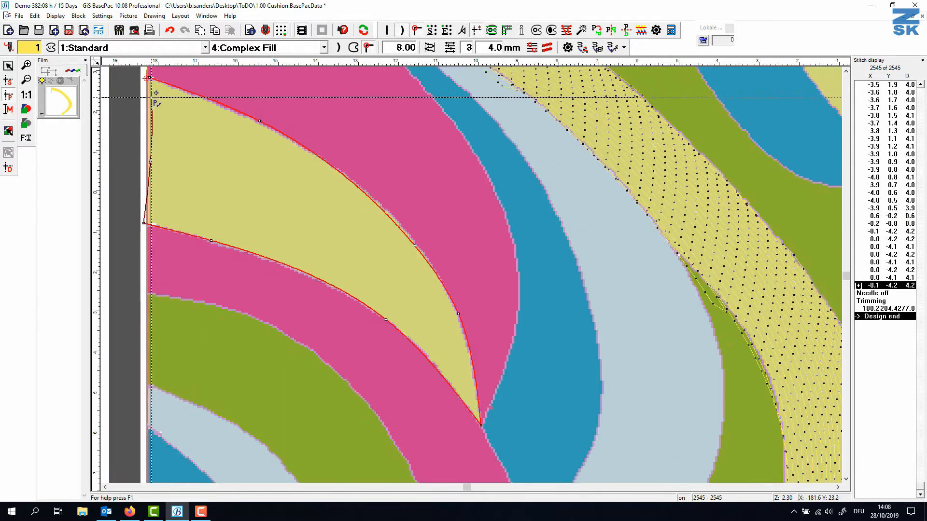
# Draw the first stitch-direction curve just below the lower yellow area's bottom edge, from the picture's edge past the pointed tip.
pyautogui.click(504, 31)
pyautogui.click(144, 245)
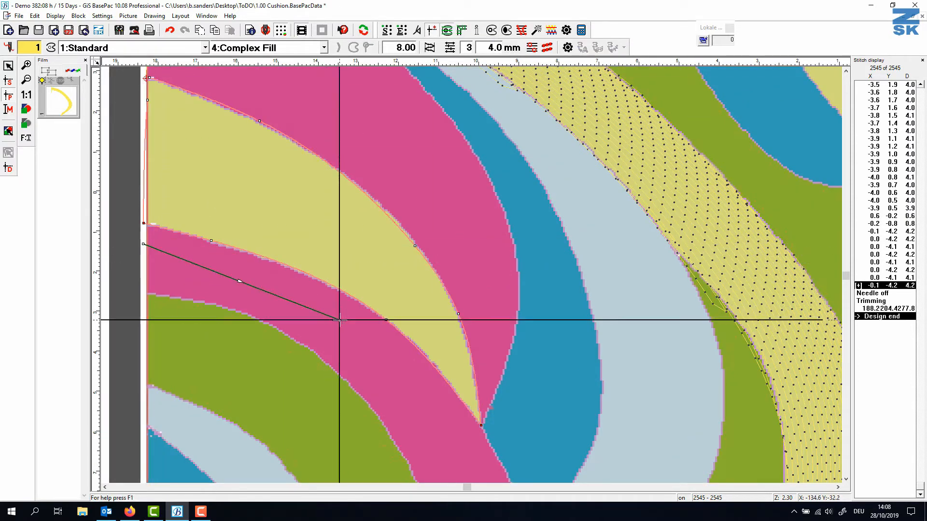
pyautogui.click(493, 378)
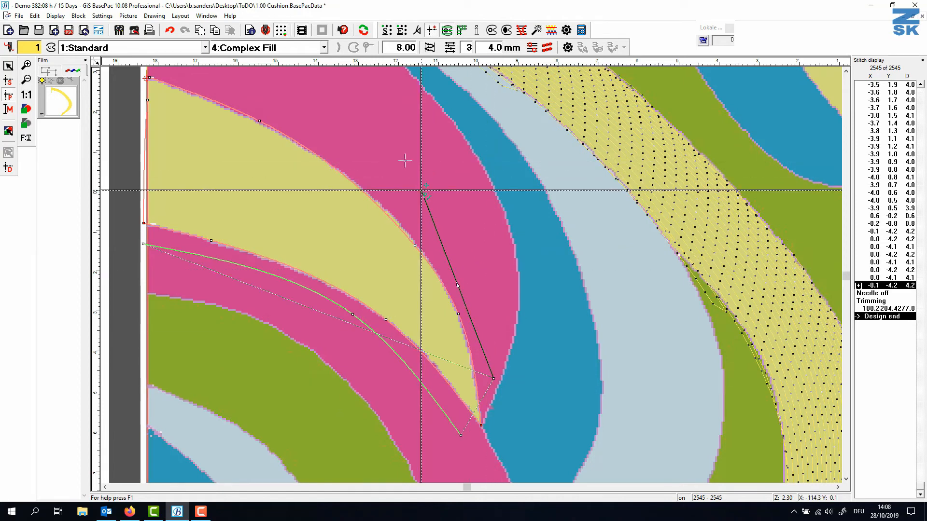
# Draw the second stitch-direction curve just above the area's upper edge and calculate the fill so it ends at the picture's edge.
pyautogui.click(421, 190)
pyautogui.click(269, 84)
pyautogui.click(179, 68)
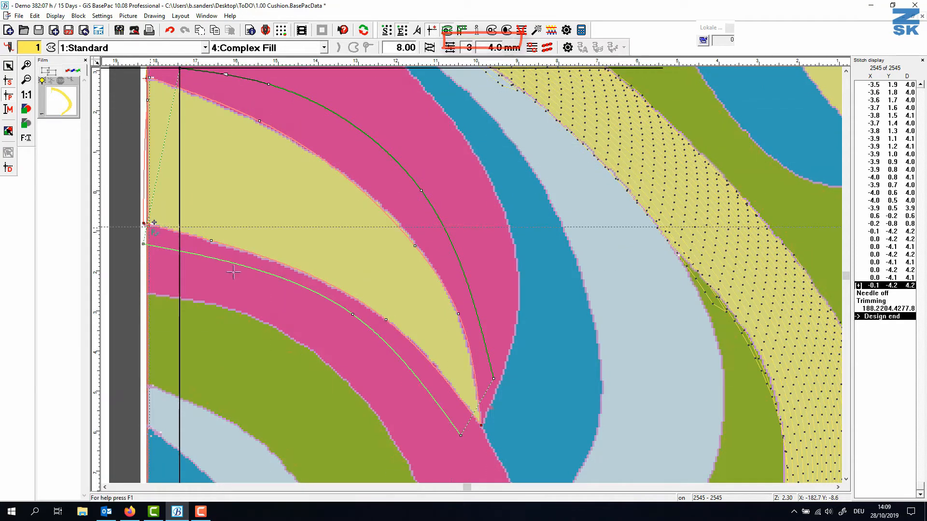
pyautogui.click(146, 266)
pyautogui.rightClick(165, 264)
pyautogui.scroll(-2, 166, 264)
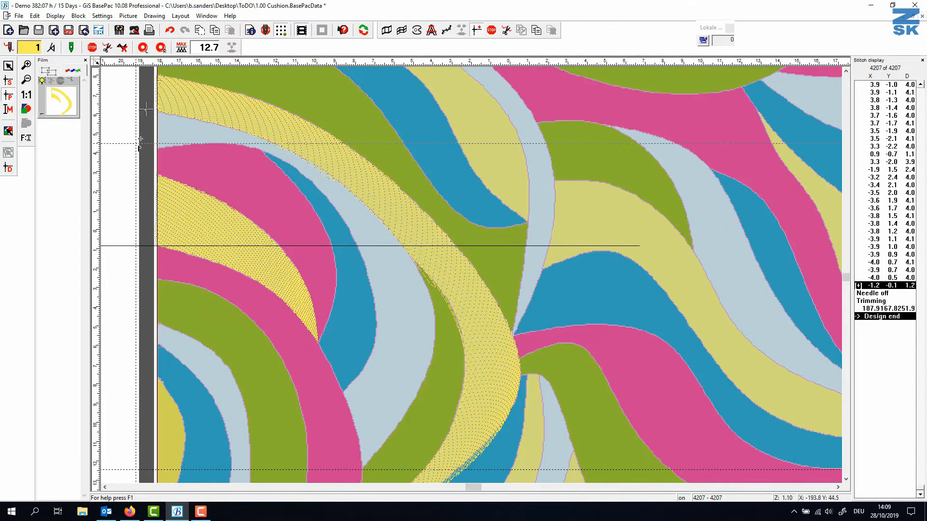
# Add a Running stitch line along the picture's edge from the end of this fill down to the next yellow area.
pyautogui.click(52, 48)
pyautogui.click(56, 141)
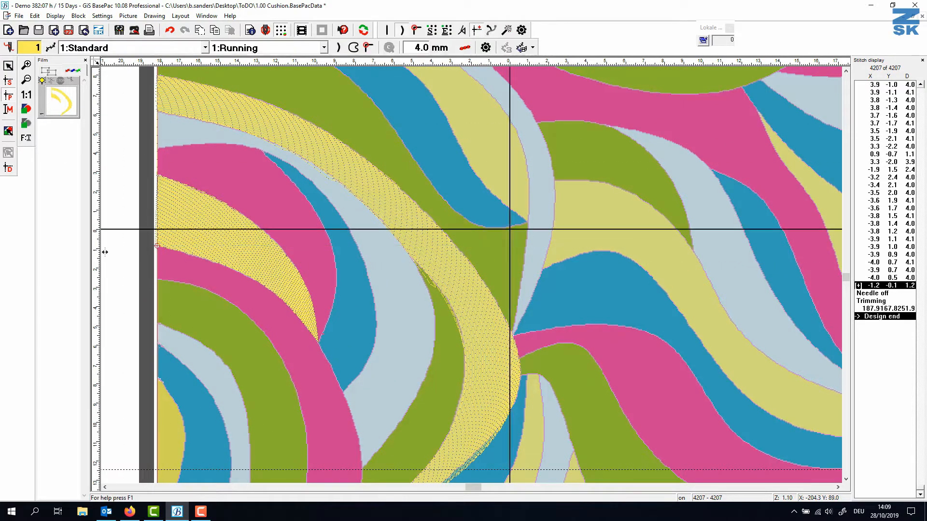
pyautogui.click(156, 246)
pyautogui.scroll(2, 155, 379)
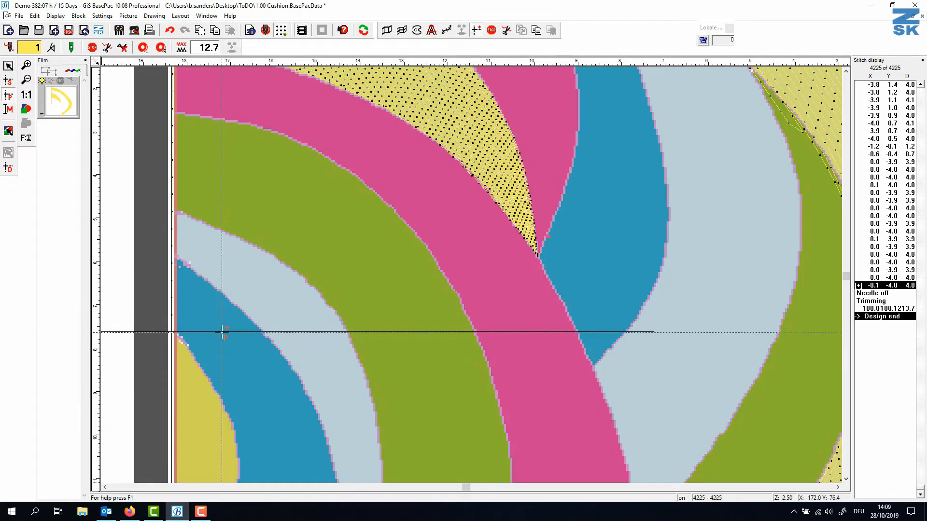
# Start a new Complex Fill for the half-oval yellow area and trace its curved outline, closing it along the picture's edge.
pyautogui.click(51, 47)
pyautogui.click(56, 110)
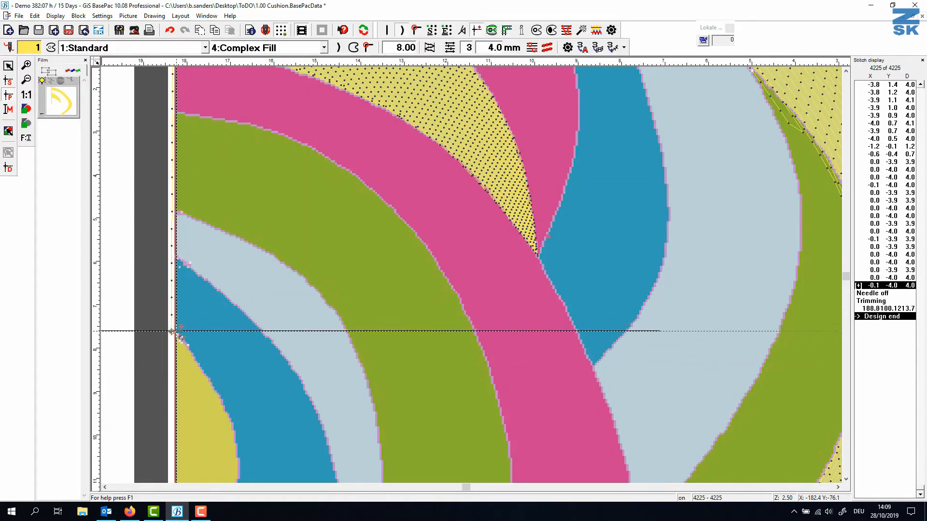
pyautogui.click(171, 331)
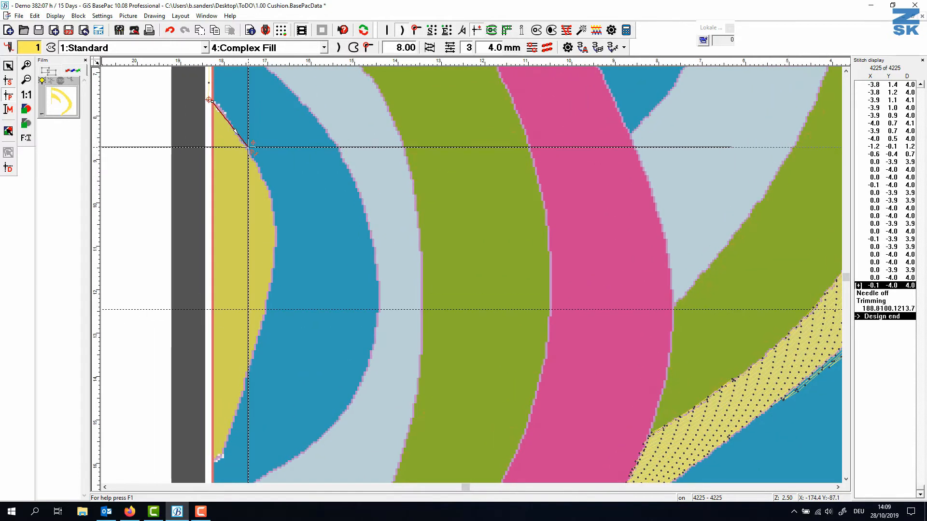
pyautogui.click(248, 147)
pyautogui.click(275, 214)
pyautogui.click(273, 284)
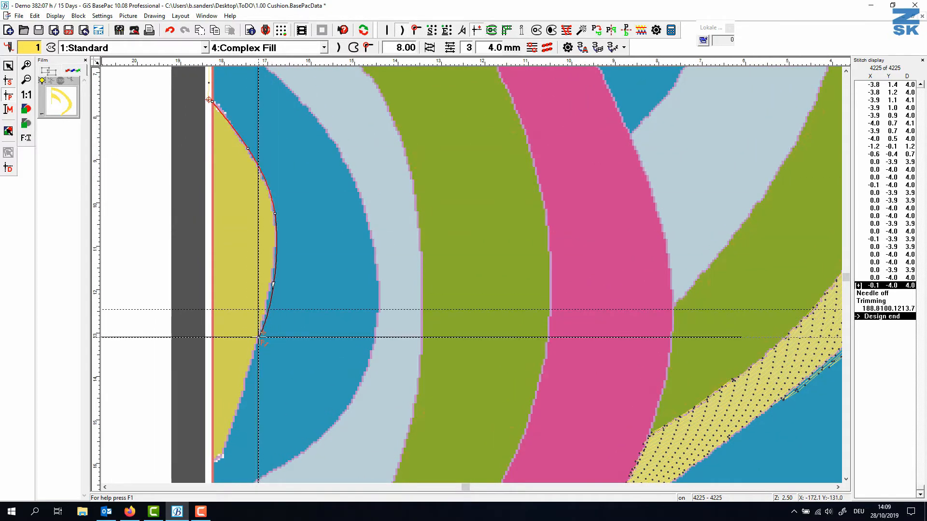
pyautogui.click(259, 337)
pyautogui.click(211, 478)
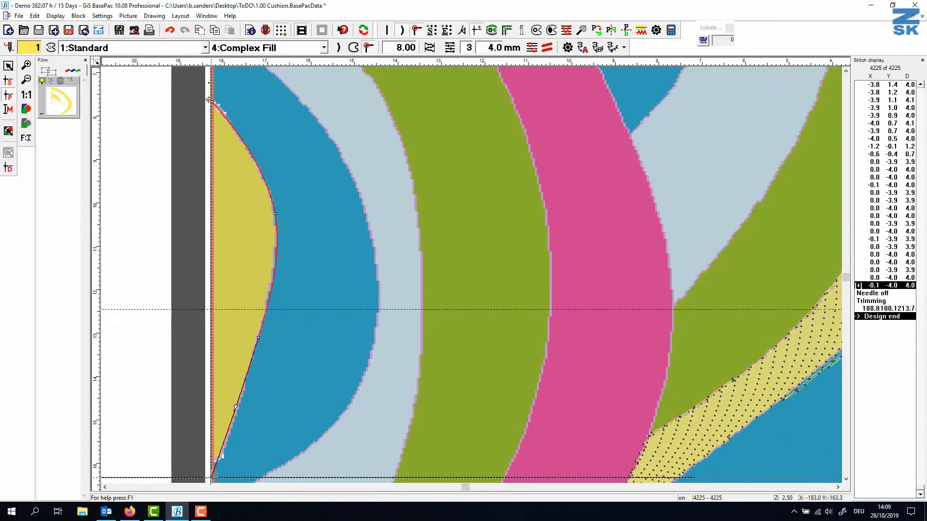
pyautogui.rightClick(189, 240)
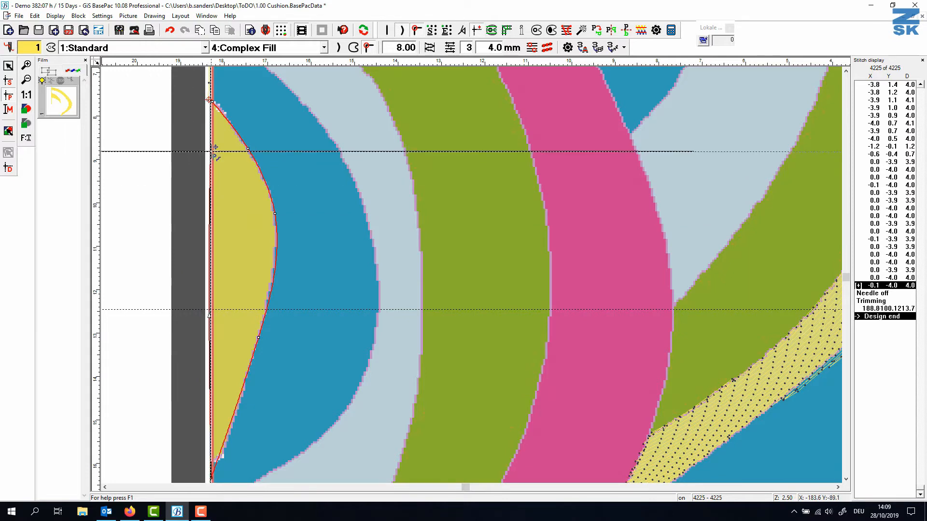
# Draw the half-oval's two stitch-direction lines, one curved around its rounded side and one straight just outside the picture's edge.
pyautogui.click(491, 30)
pyautogui.click(225, 94)
pyautogui.click(295, 202)
pyautogui.click(298, 269)
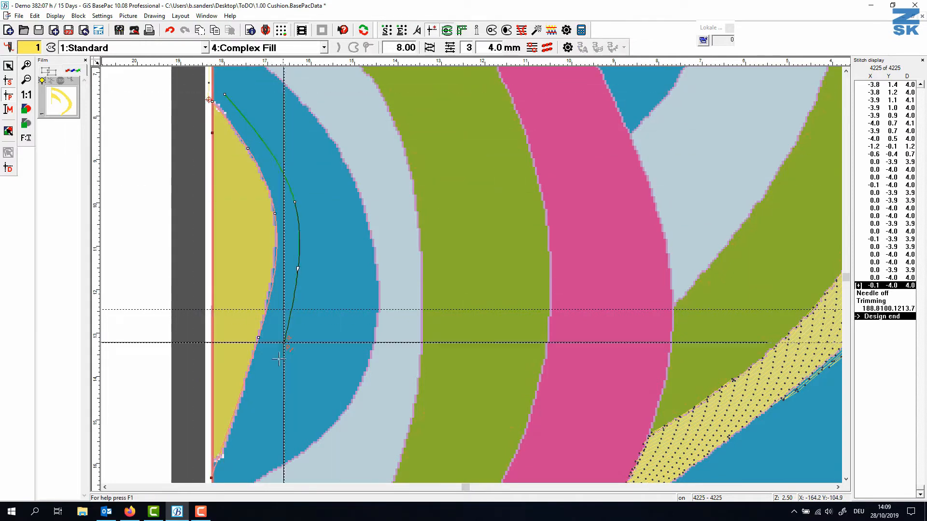
pyautogui.click(273, 376)
pyautogui.click(244, 462)
pyautogui.rightClick(193, 460)
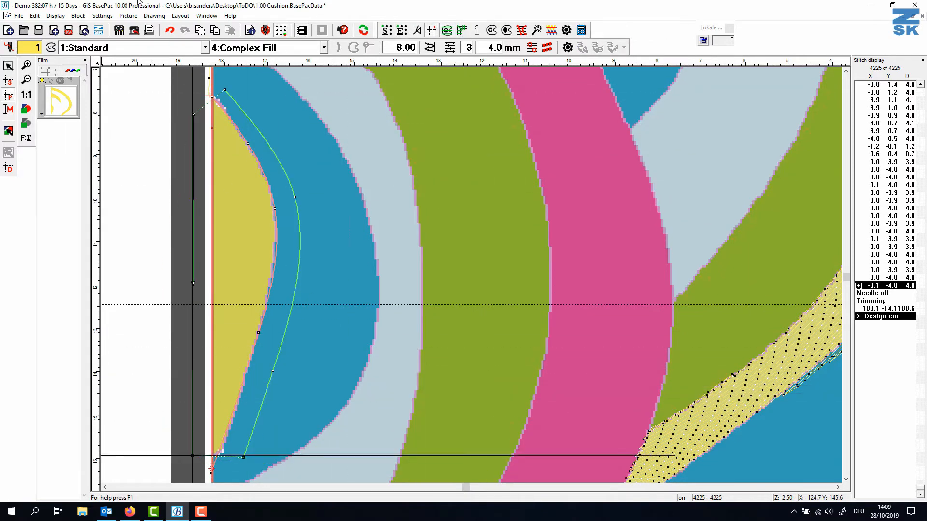
pyautogui.click(401, 29)
pyautogui.click(287, 447)
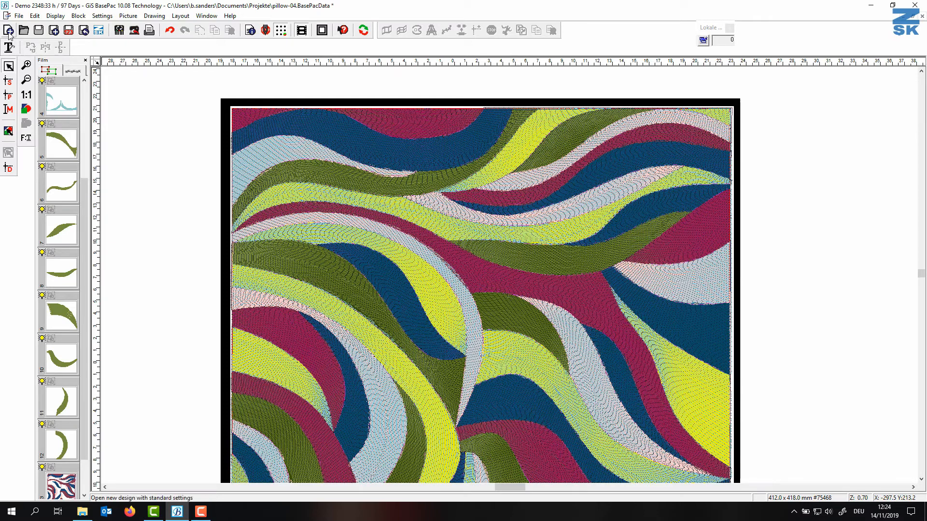
# Review the needle colours in the design information of the finished pillow-04 design.
pyautogui.click(252, 32)
pyautogui.click(493, 131)
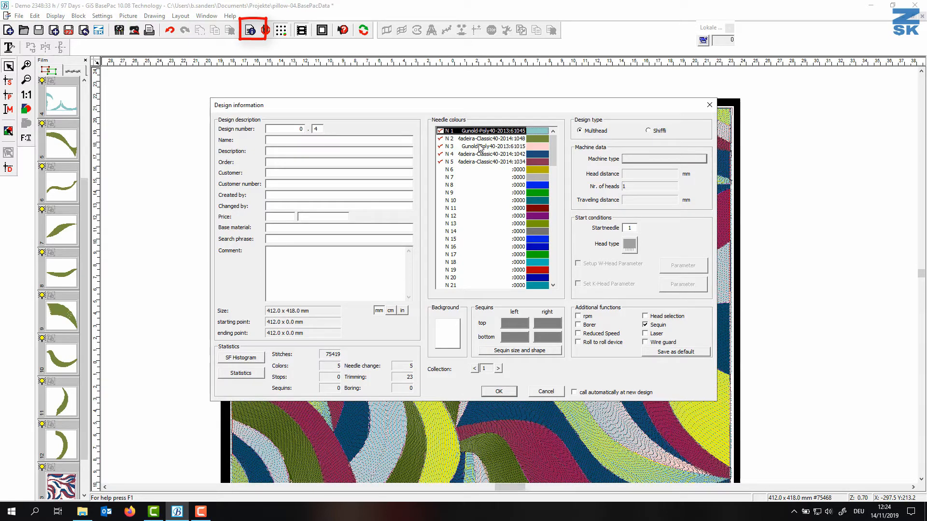
pyautogui.press('Escape')
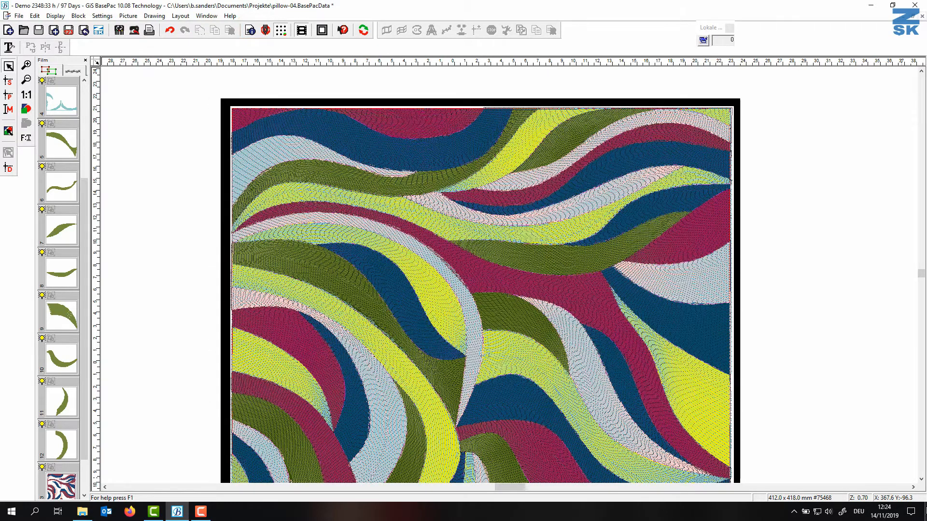
# Open the pale pink Complex Fill area at the finished design's right-hand edge for editing.
pyautogui.scroll(-3, 578, 314)
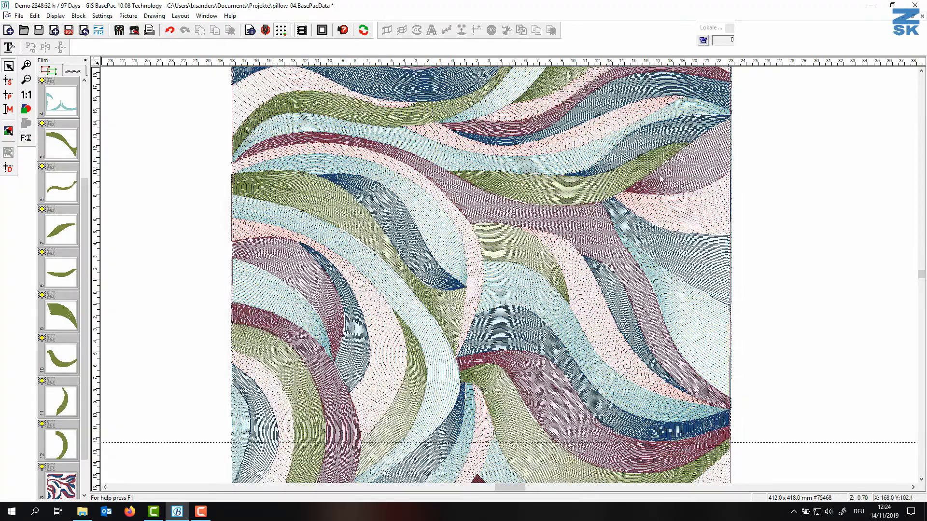
pyautogui.scroll(3, 675, 181)
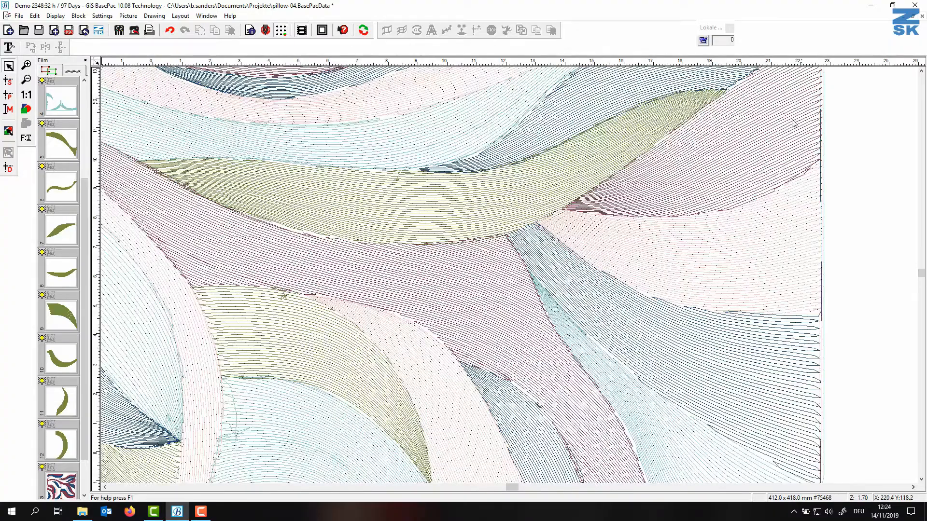
pyautogui.scroll(2, 796, 249)
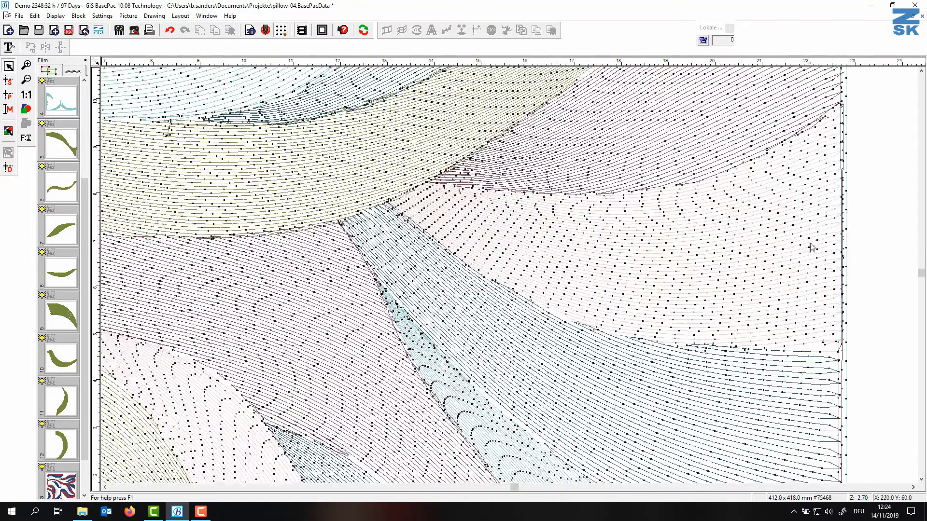
pyautogui.scroll(-2, 661, 249)
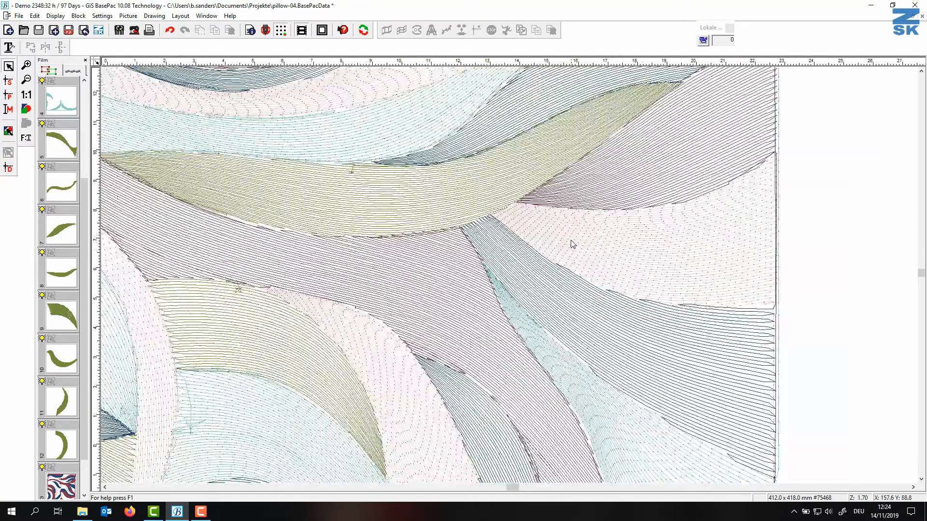
pyautogui.scroll(-2, 571, 242)
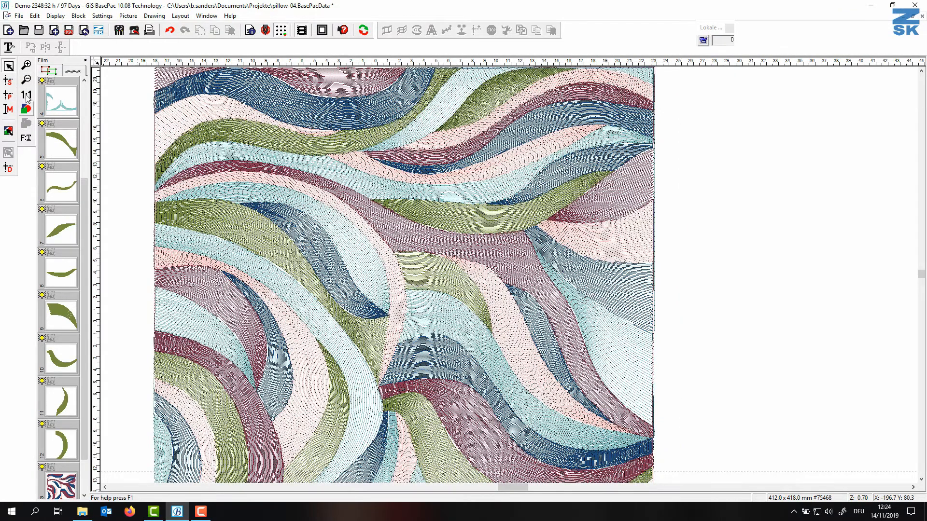
pyautogui.click(26, 96)
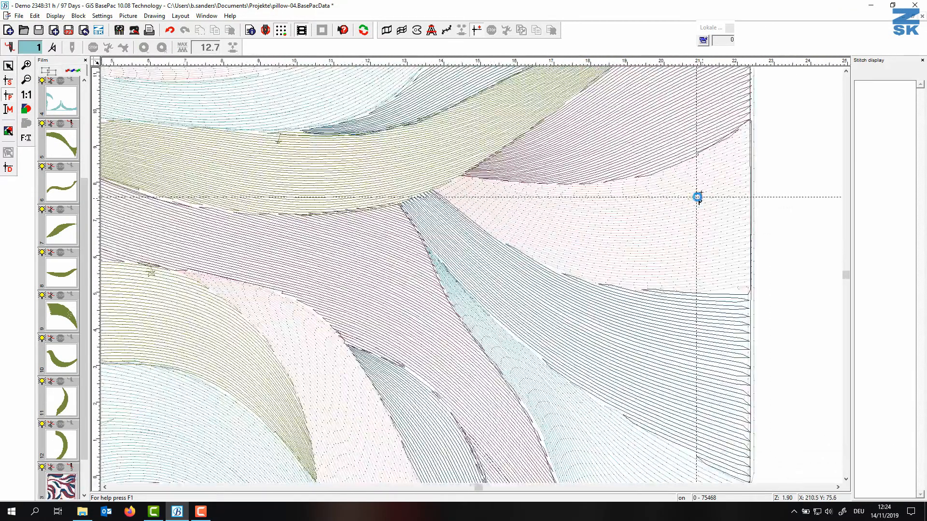
pyautogui.click(697, 197)
pyautogui.click(691, 143)
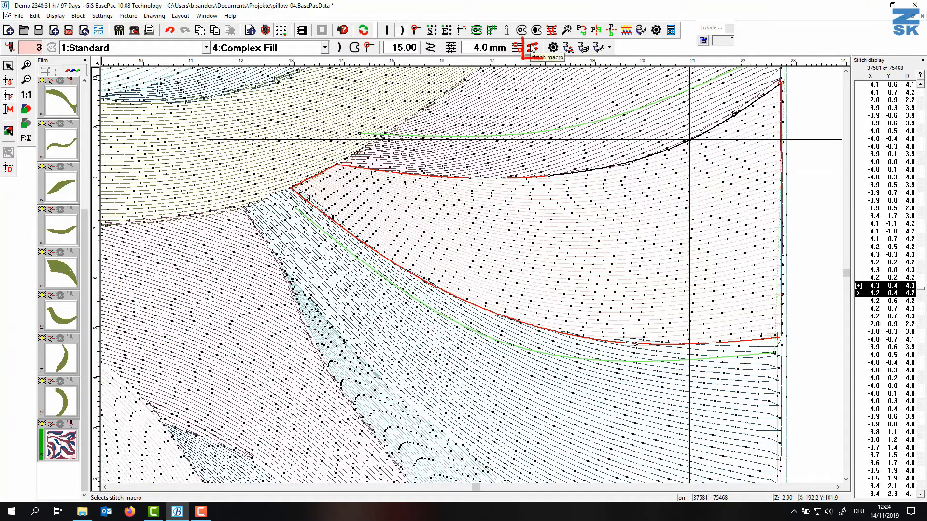
# Apply the Bean stitch macro to the pale pink fill with a size width of 150% and a vertical gap of 1000%.
pyautogui.click(532, 48)
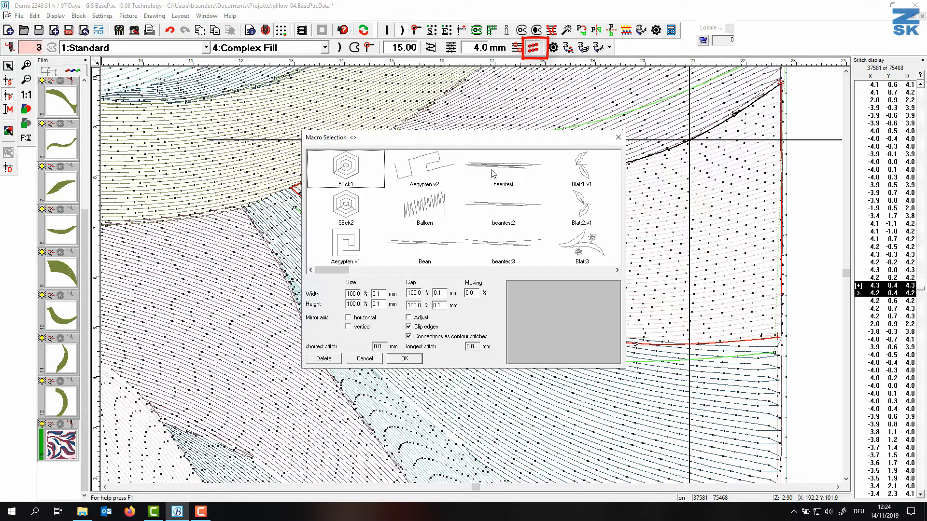
pyautogui.click(432, 253)
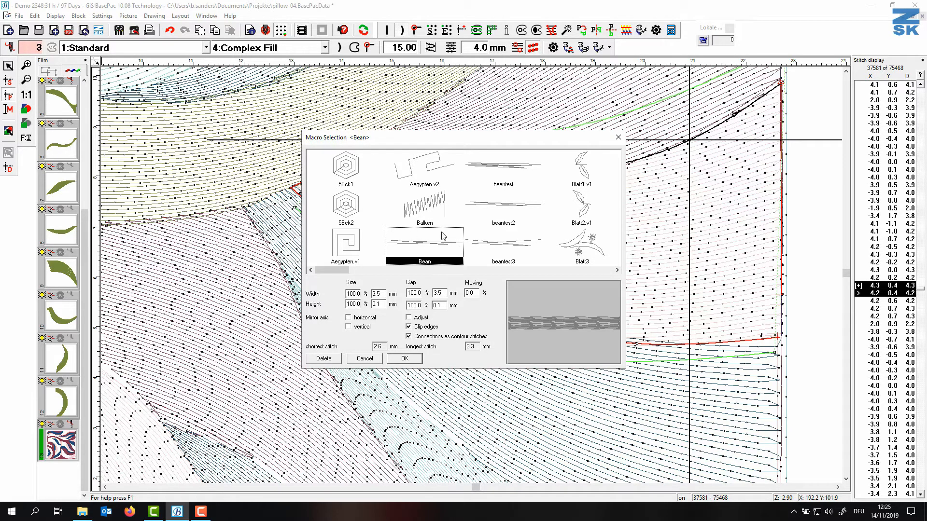
pyautogui.doubleClick(354, 293)
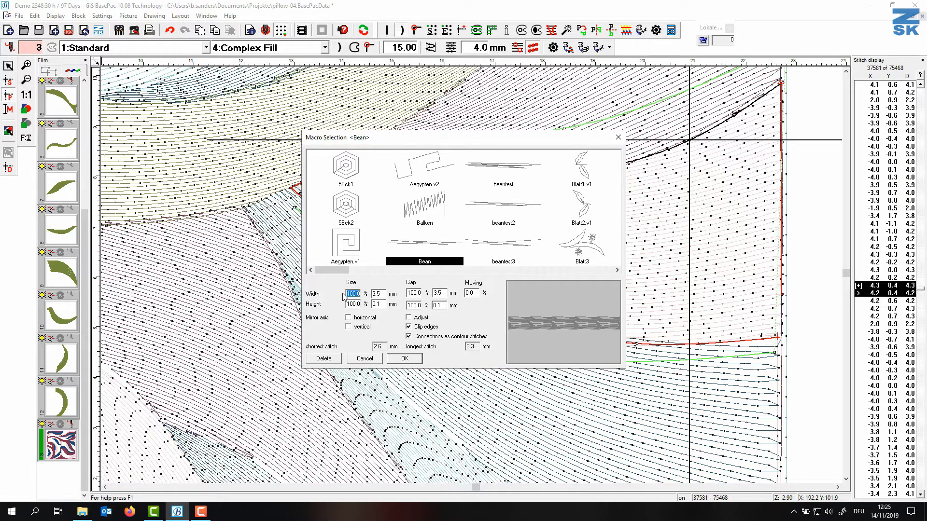
pyautogui.write('150')
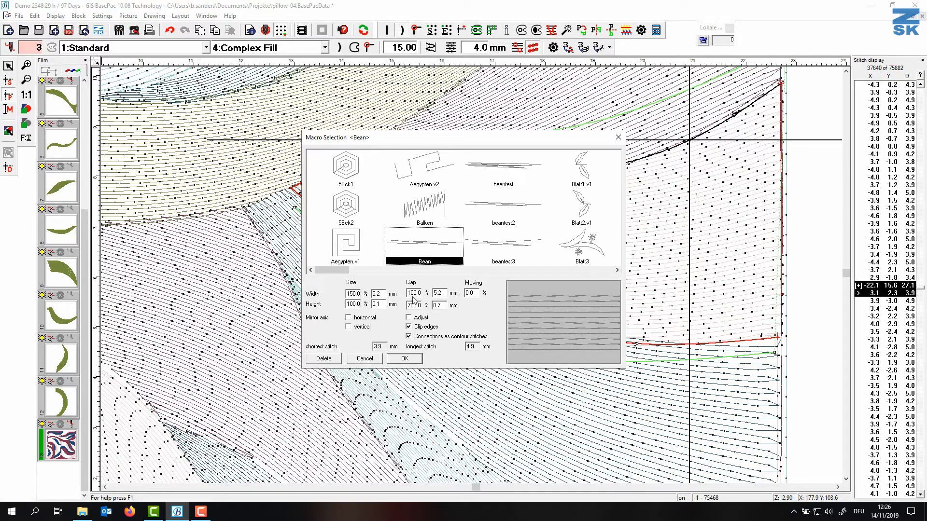
pyautogui.click(416, 305)
pyautogui.write('1000')
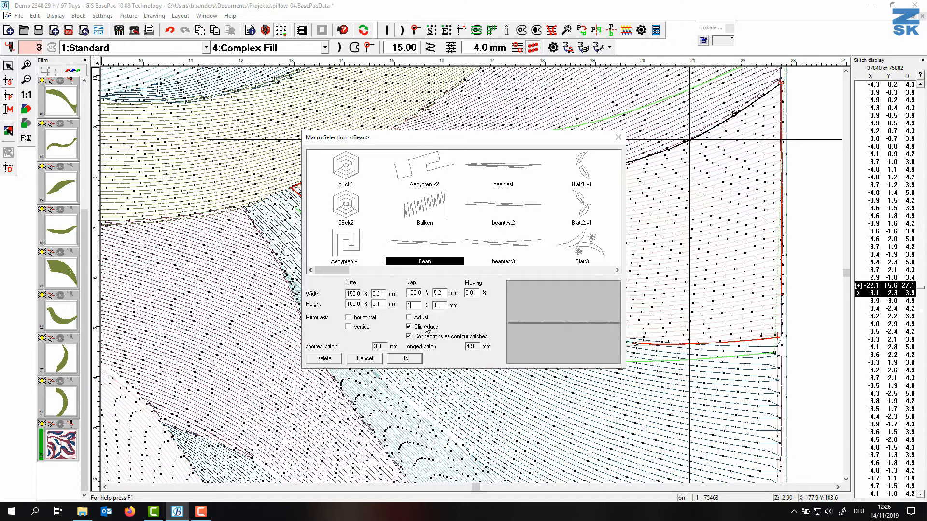
pyautogui.click(405, 359)
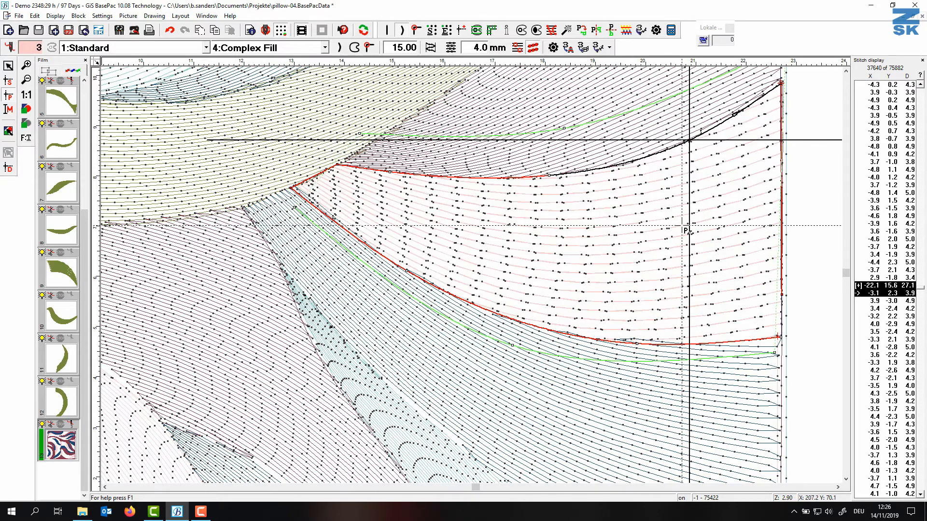
pyautogui.rightClick(635, 248)
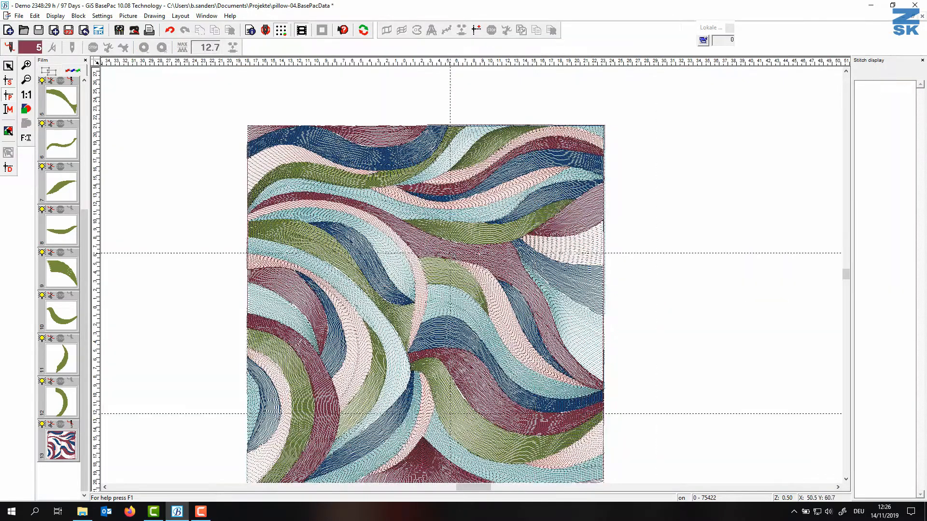
# Select film blocks 5 to 13 and enable the macro option in their recalculation settings.
pyautogui.click(51, 106)
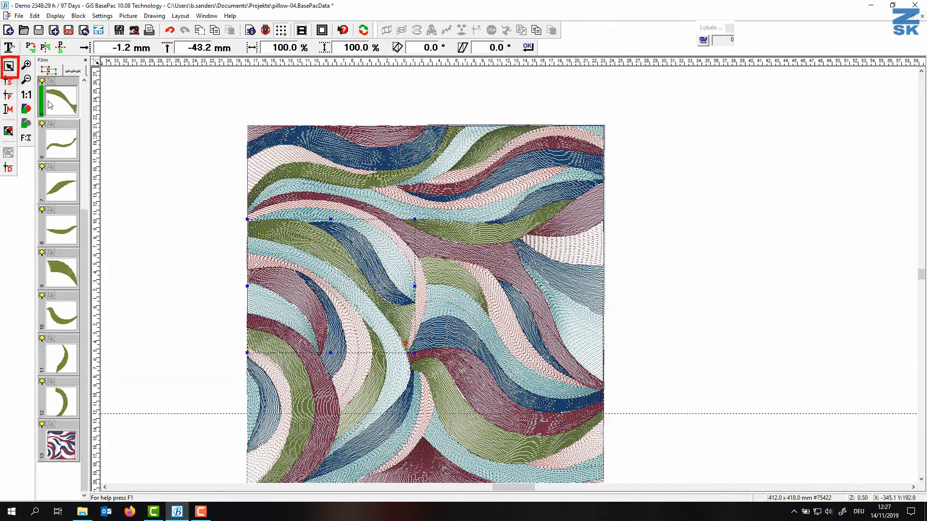
pyautogui.keyDown('shift'); pyautogui.click(61, 447); pyautogui.keyUp('shift')
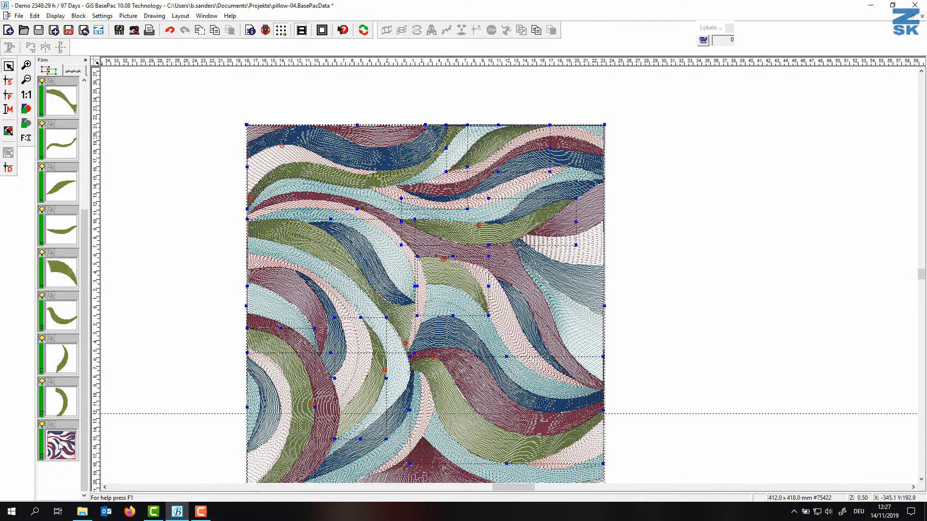
pyautogui.click(34, 16)
pyautogui.click(63, 338)
pyautogui.click(474, 325)
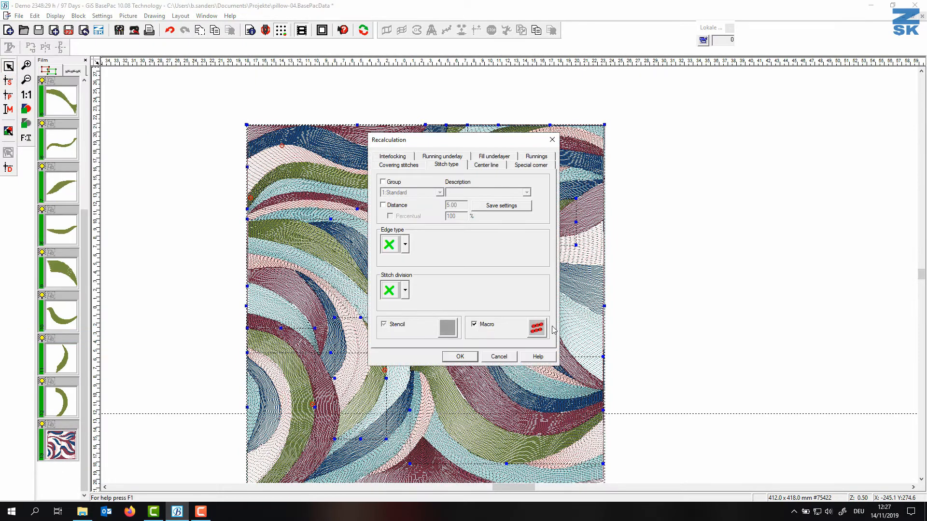
# Recalculate the selected blocks with the Bean macro at a vertical gap of 1000% and a size width of 170%.
pyautogui.click(536, 328)
pyautogui.doubleClick(440, 305)
pyautogui.write('1.0')
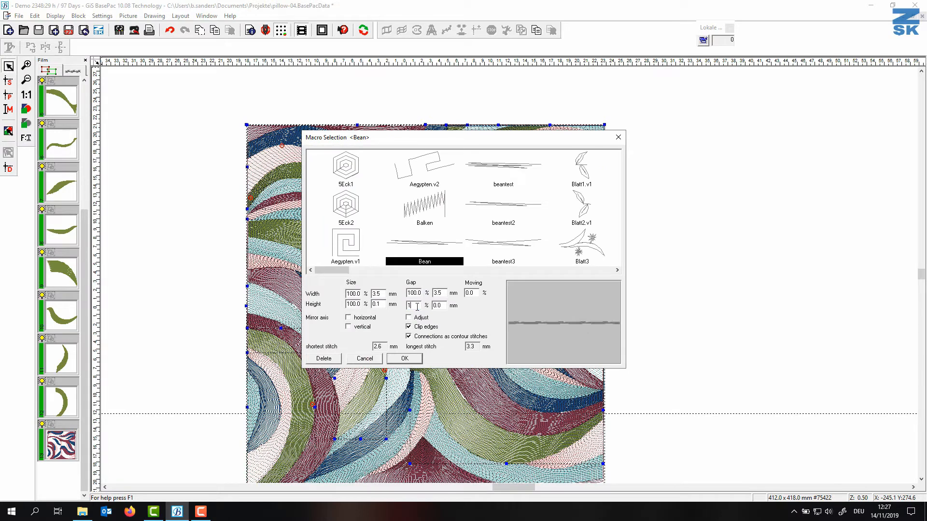
pyautogui.write('170')
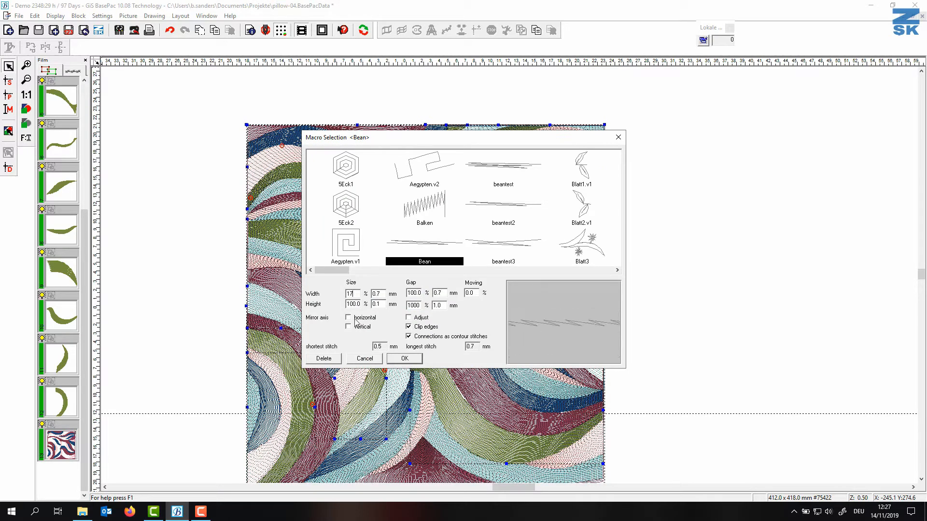
pyautogui.click(405, 359)
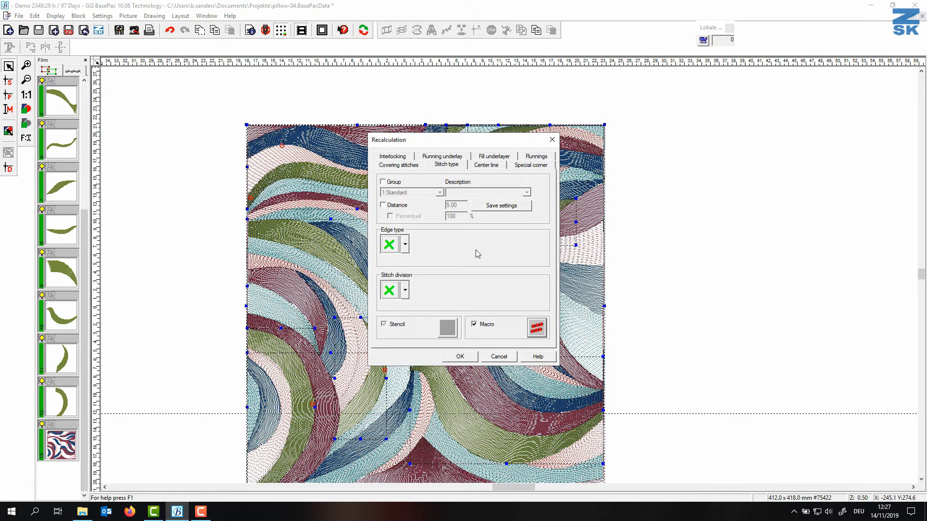
pyautogui.click(461, 357)
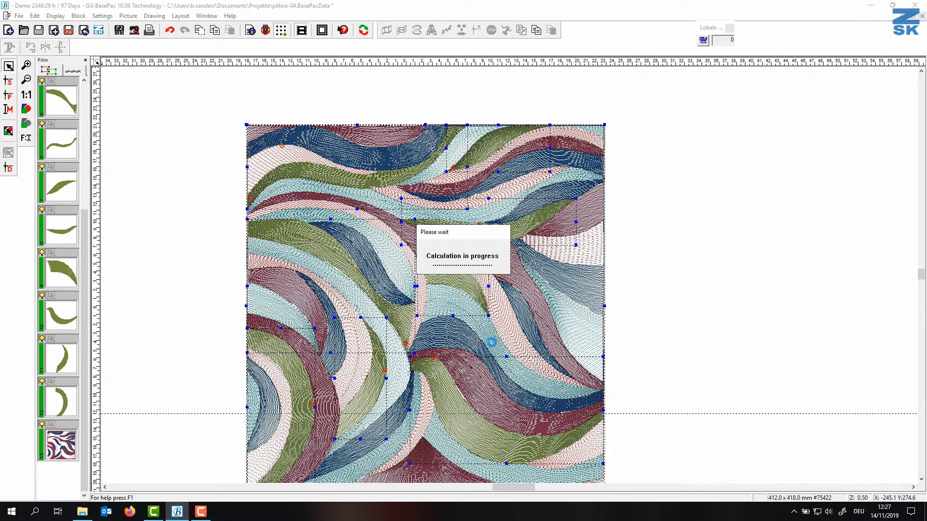